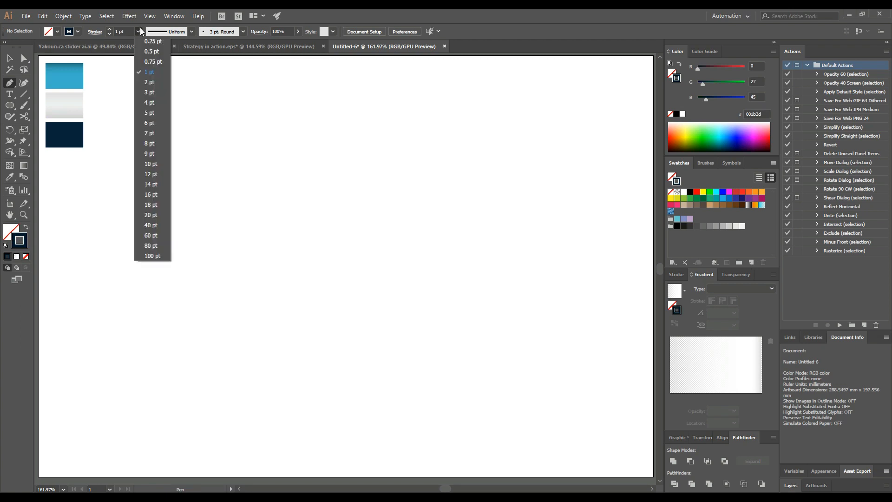
# Step: Set the stroke weight to 60 pt and draw an open, angular C-shaped path of three straight segments with the Pen tool
pyautogui.click(153, 235)
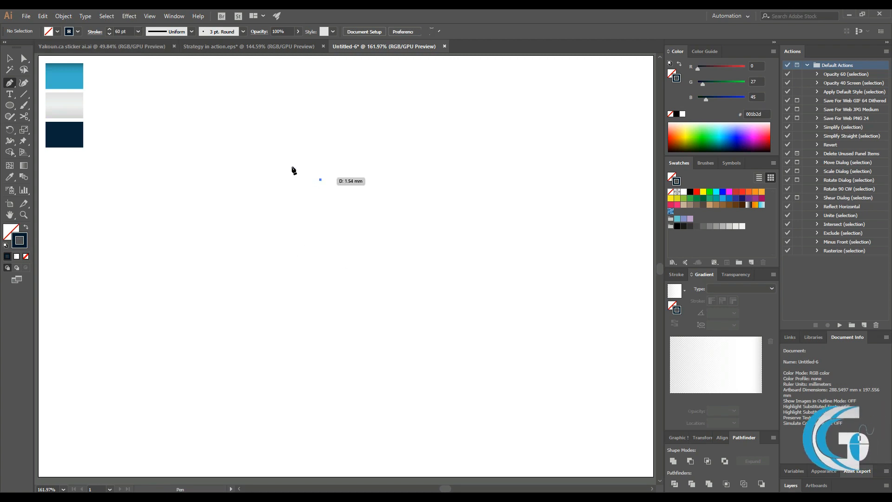
pyautogui.click(273, 134)
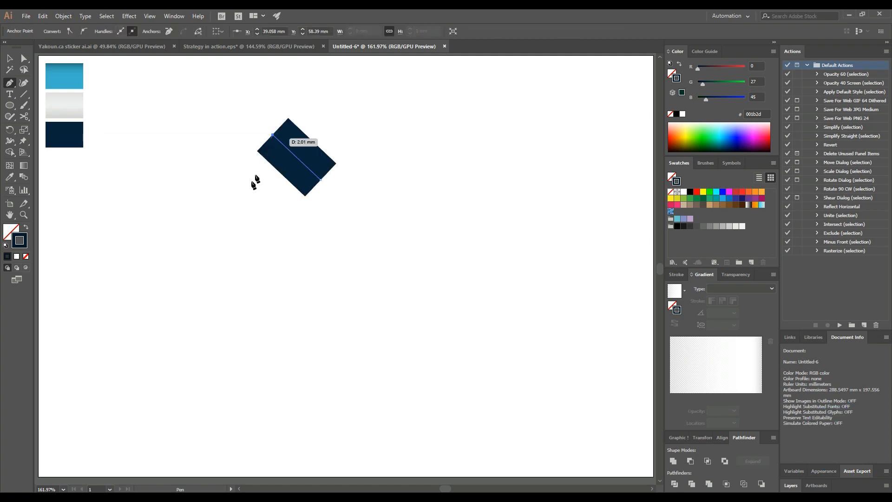
pyautogui.click(237, 195)
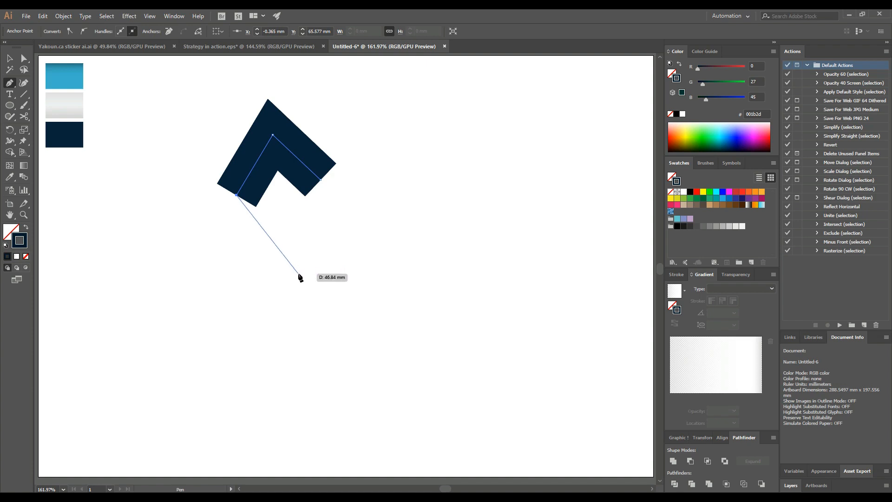
pyautogui.click(298, 274)
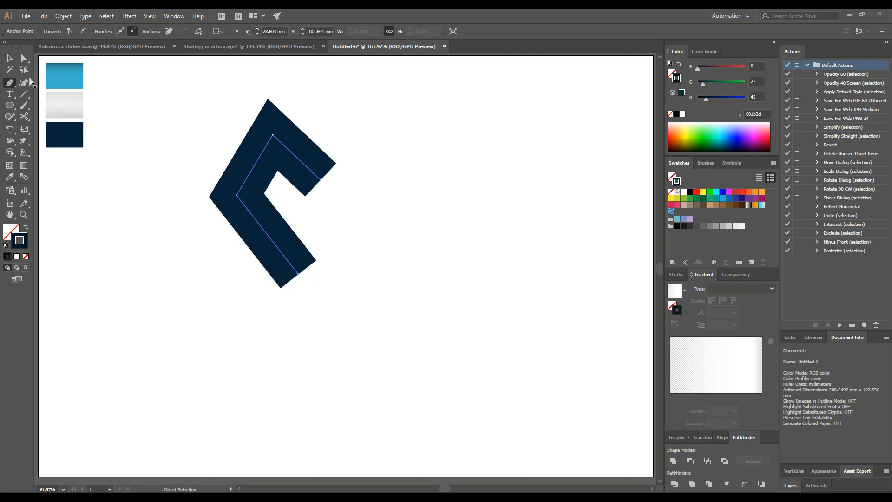
# Step: Move the angular path slightly down and apply the width profile that tapers its stroke to a point at the lower end
pyautogui.click(11, 60)
pyautogui.click(301, 181)
pyautogui.moveTo(309, 162); pyautogui.dragTo(311, 210)
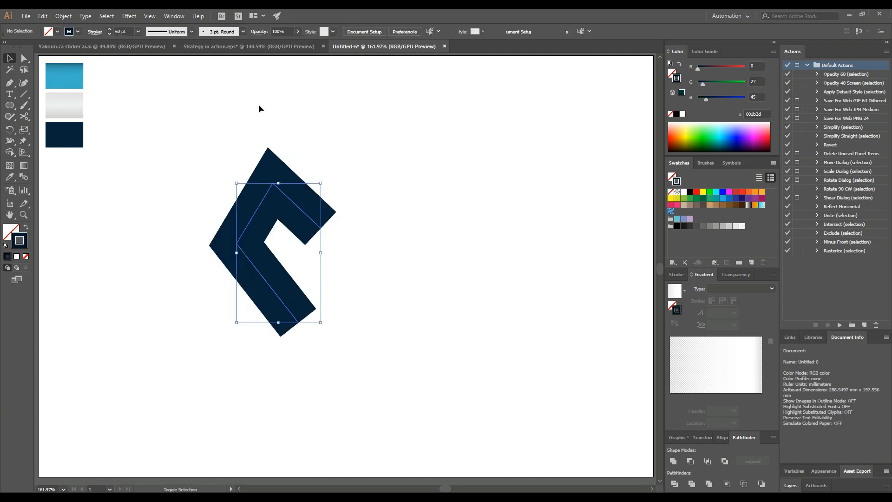
pyautogui.click(191, 31)
pyautogui.click(167, 106)
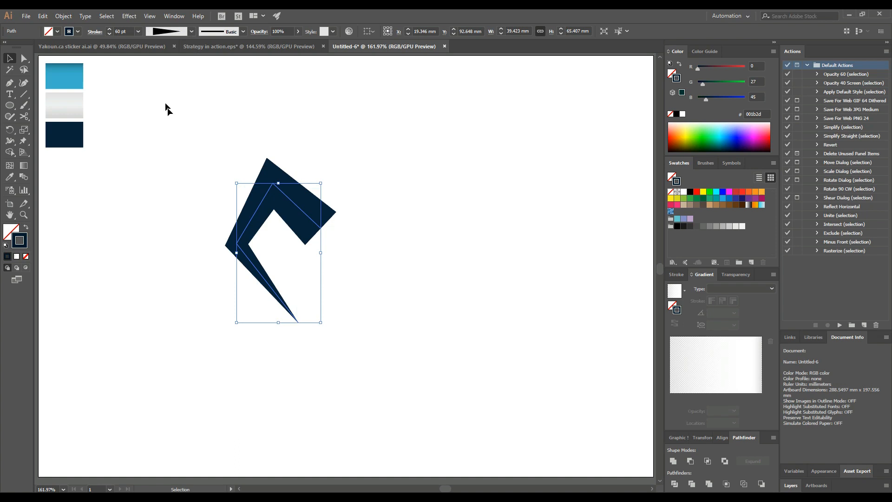
# Step: Scale the tapered path up proportionally to about 48.5 mm wide and 80.5 mm high
pyautogui.click(216, 158)
pyautogui.click(284, 191)
pyautogui.moveTo(323, 183); pyautogui.dragTo(313, 202)
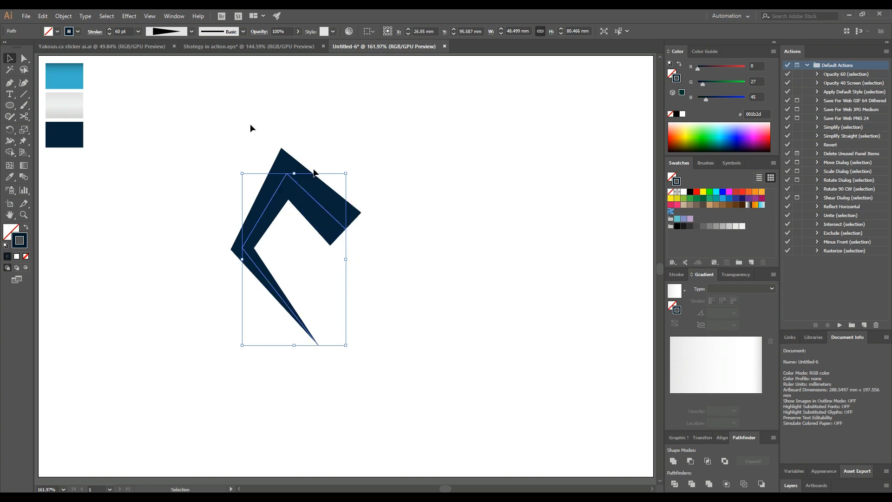
# Step: Expand the tapered path's appearance and merge its regions into one filled shape with Shape Builder
pyautogui.click(68, 16)
pyautogui.click(92, 125)
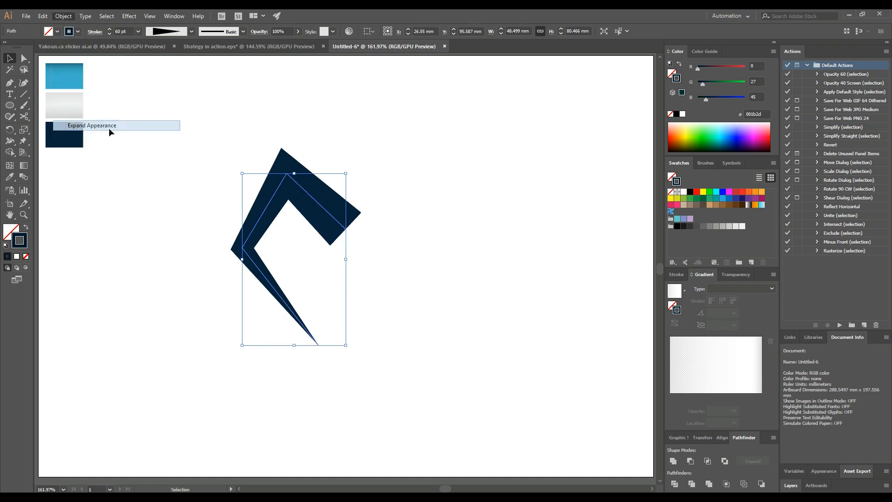
pyautogui.hotkey('shift', 'm')
pyautogui.moveTo(285, 189); pyautogui.dragTo(289, 200)
pyautogui.click(251, 248)
pyautogui.click(9, 58)
pyautogui.click(327, 208)
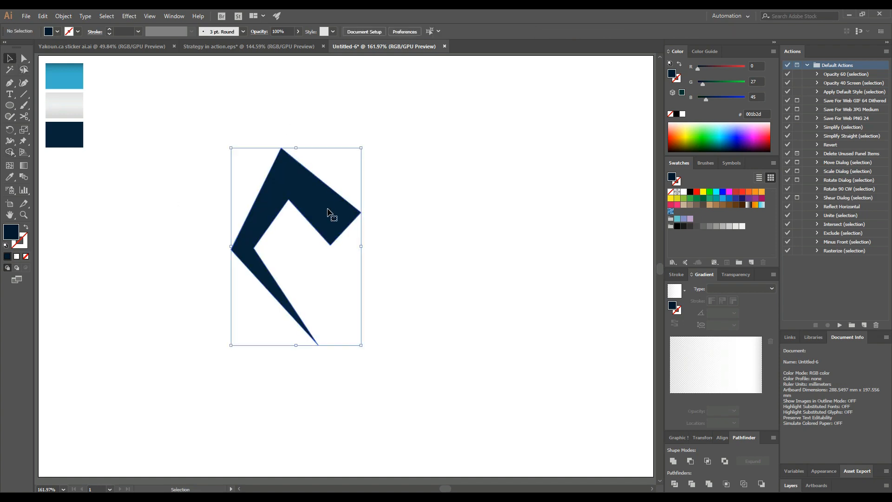
# Step: Reflect a copy of the shape across the vertical axis and shift it right so the two halves overlap as an M
pyautogui.rightClick(314, 184)
pyautogui.moveTo(367, 320)
pyautogui.click(447, 352)
pyautogui.click(594, 325)
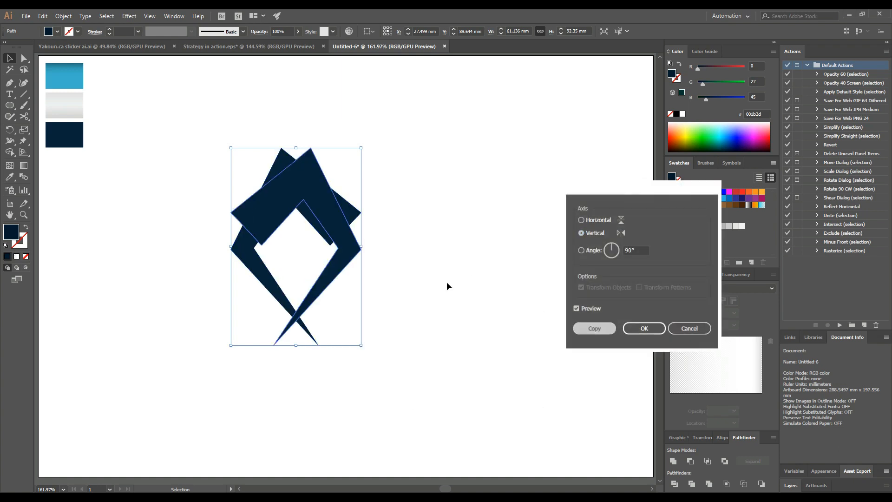
pyautogui.moveTo(319, 215); pyautogui.dragTo(379, 203)
pyautogui.click(459, 169)
# Step: Merge the two overlapping halves into one M shape with Shape Builder and remove the leftover slivers below the centre
pyautogui.moveTo(472, 138); pyautogui.dragTo(217, 343)
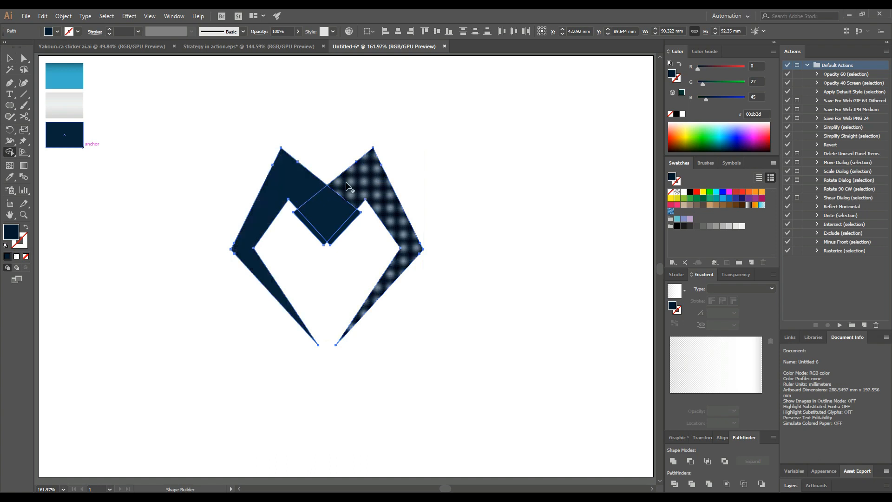
pyautogui.moveTo(308, 199); pyautogui.dragTo(323, 206)
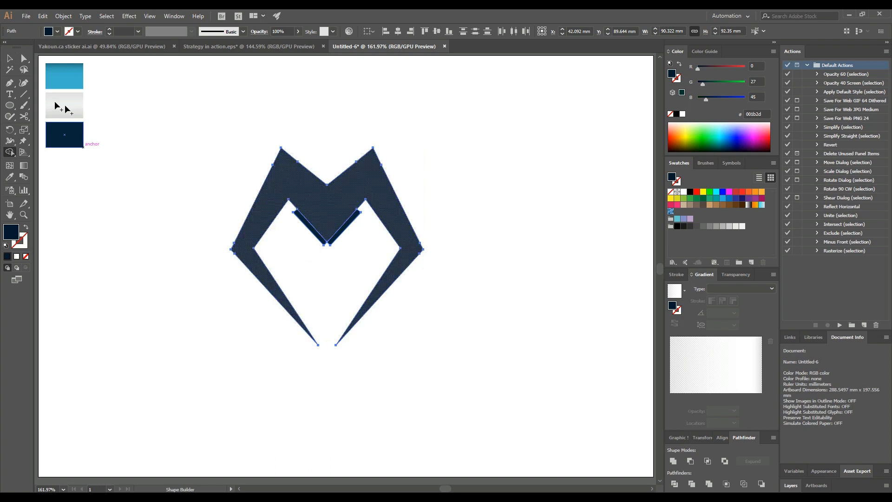
pyautogui.press('v')
pyautogui.click(347, 230)
pyautogui.keyDown('shift'); pyautogui.click(301, 226); pyautogui.keyUp('shift')
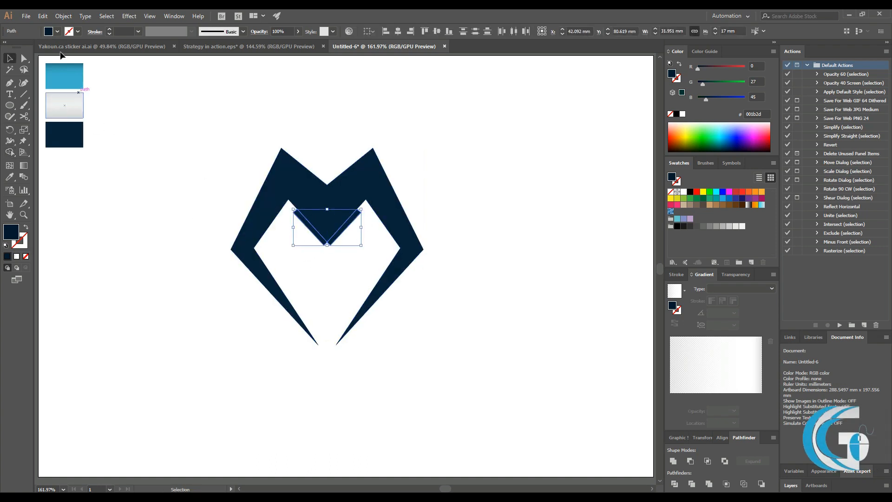
pyautogui.click(43, 16)
pyautogui.click(70, 50)
# Step: Shift the M shape slightly down and right, and lower the anchor point at its upper centre notch
pyautogui.press('p')
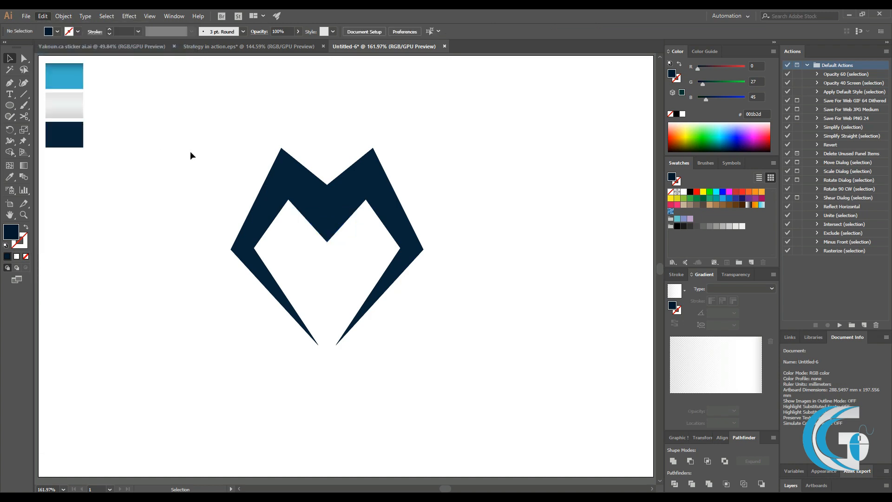
pyautogui.hotkey('ctrl', 'v')
pyautogui.click(23, 60)
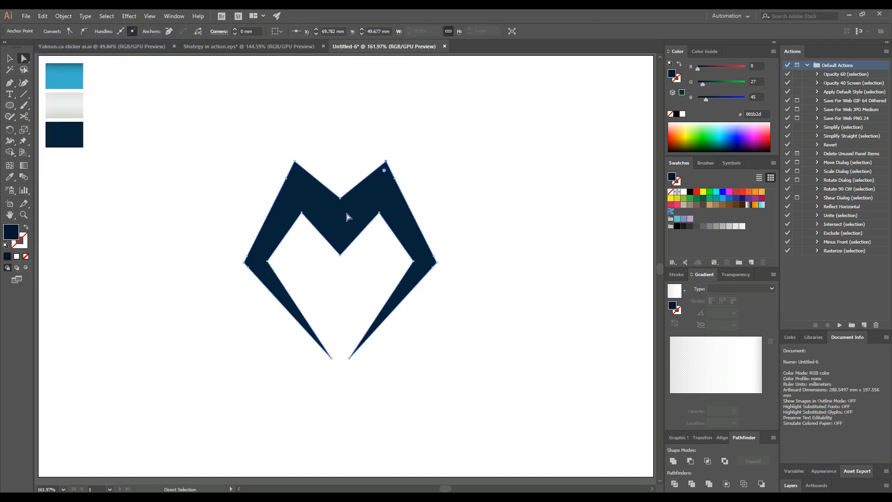
pyautogui.moveTo(341, 199); pyautogui.dragTo(342, 212)
pyautogui.click(340, 162)
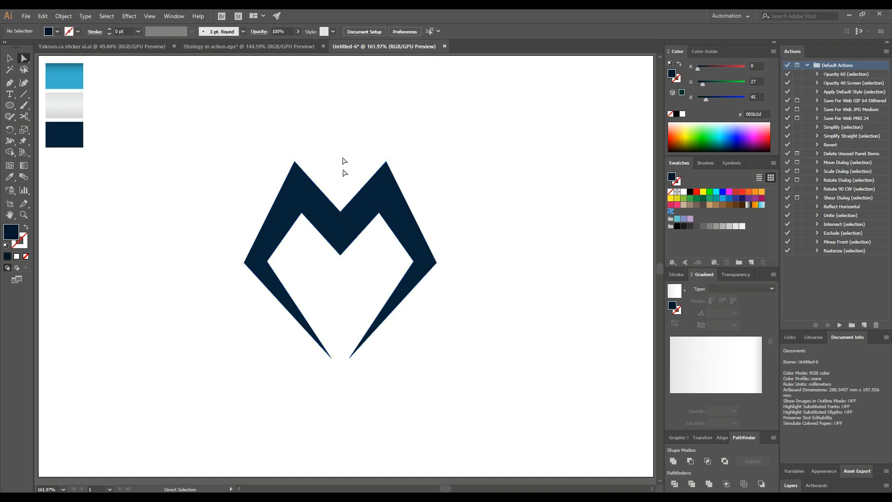
# Step: Move the M shape slightly down and paste a copy of it in front
pyautogui.press('v')
pyautogui.click(357, 231)
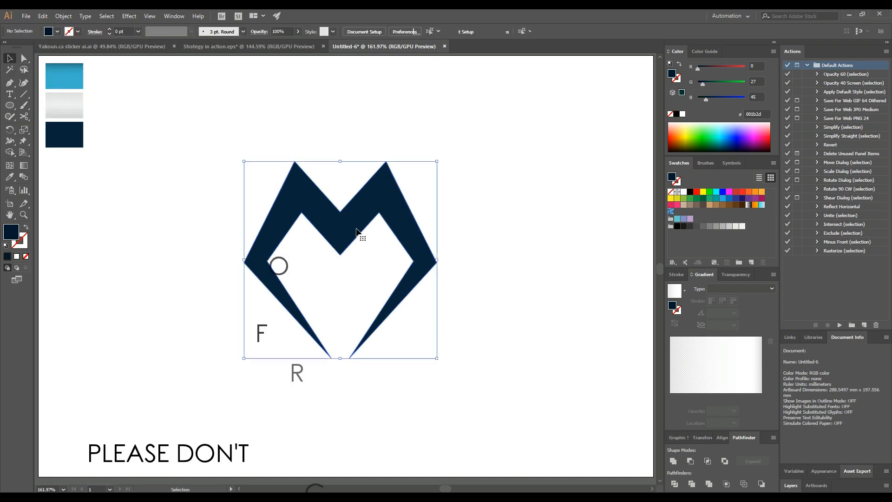
pyautogui.moveTo(357, 231); pyautogui.dragTo(359, 234)
pyautogui.click(548, 240)
pyautogui.click(384, 212)
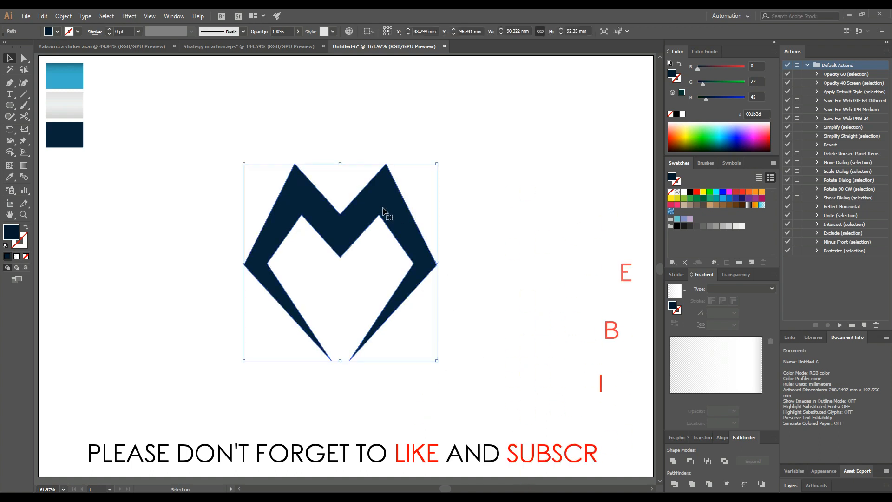
pyautogui.click(43, 16)
pyautogui.click(58, 60)
pyautogui.click(43, 16)
pyautogui.click(70, 81)
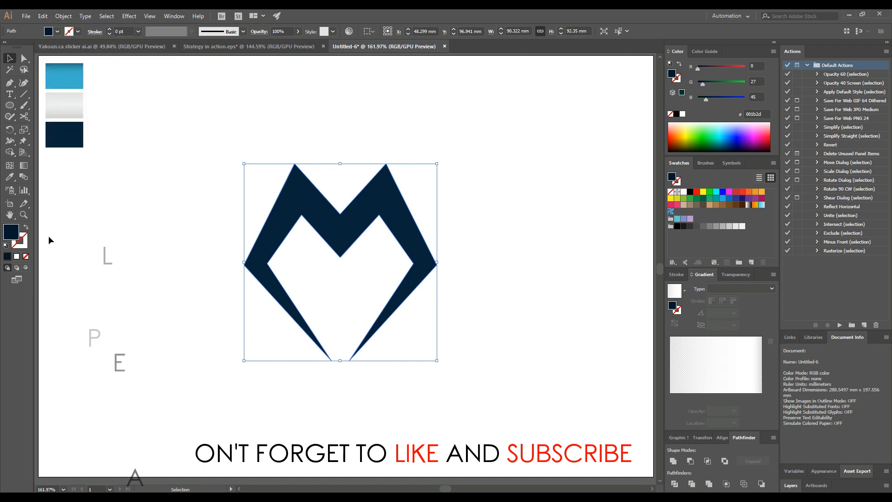
# Step: Change the fill of the front M copy to dark gray #5b5b5b
pyautogui.doubleClick(11, 232)
pyautogui.click(353, 258)
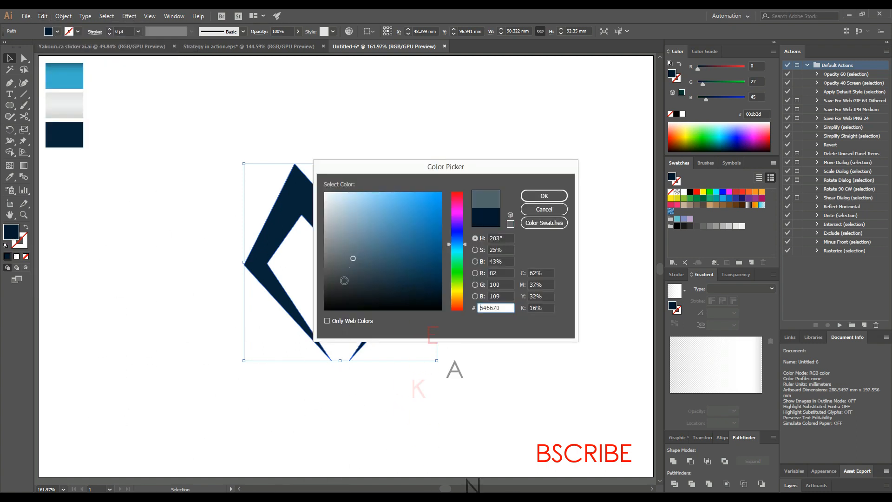
pyautogui.click(339, 297)
pyautogui.moveTo(326, 244); pyautogui.dragTo(321, 265)
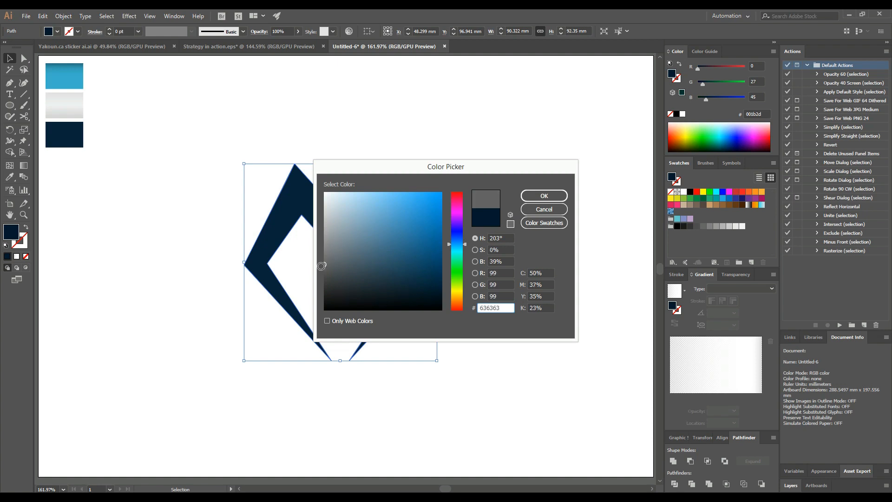
pyautogui.click(541, 197)
pyautogui.click(260, 148)
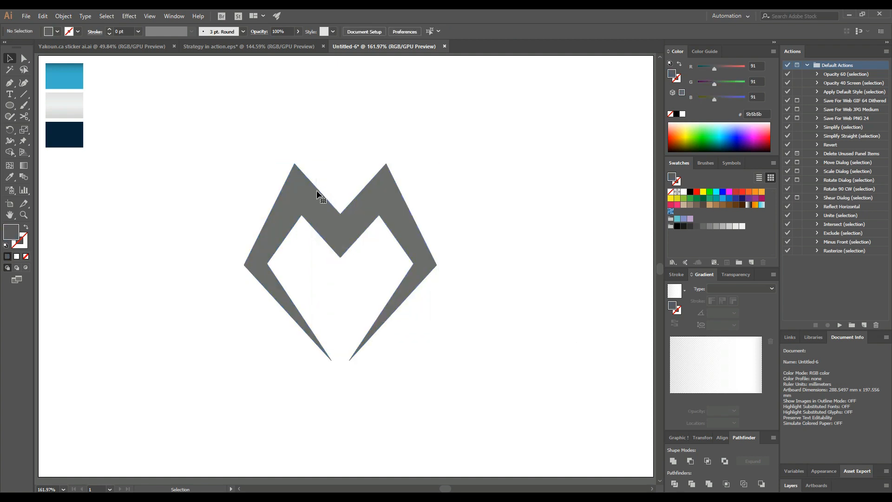
# Step: Give the gray M shape a 14 pt dark blue stroke
pyautogui.click(317, 191)
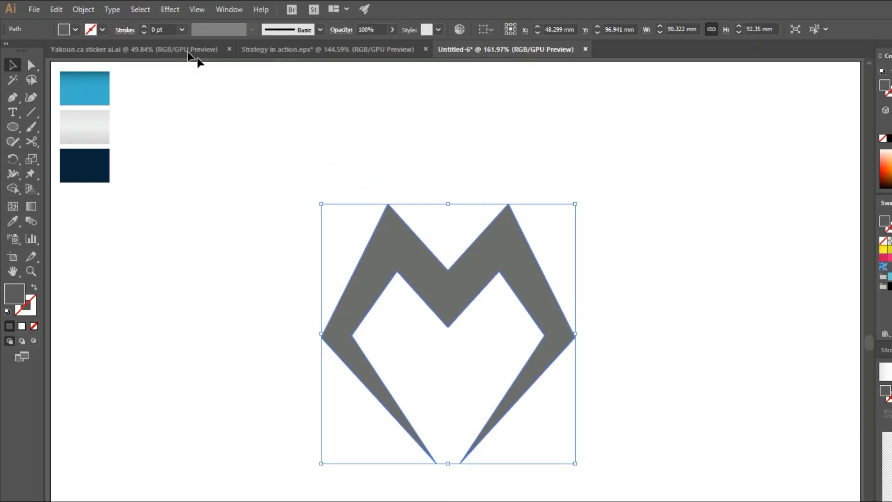
pyautogui.click(168, 30)
pyautogui.write('0.75')
pyautogui.press('Return')
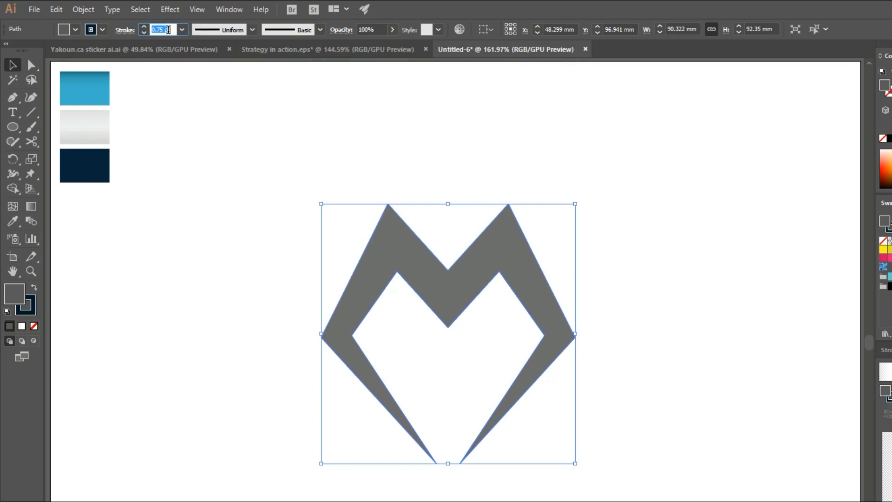
pyautogui.write('3')
pyautogui.press('Return')
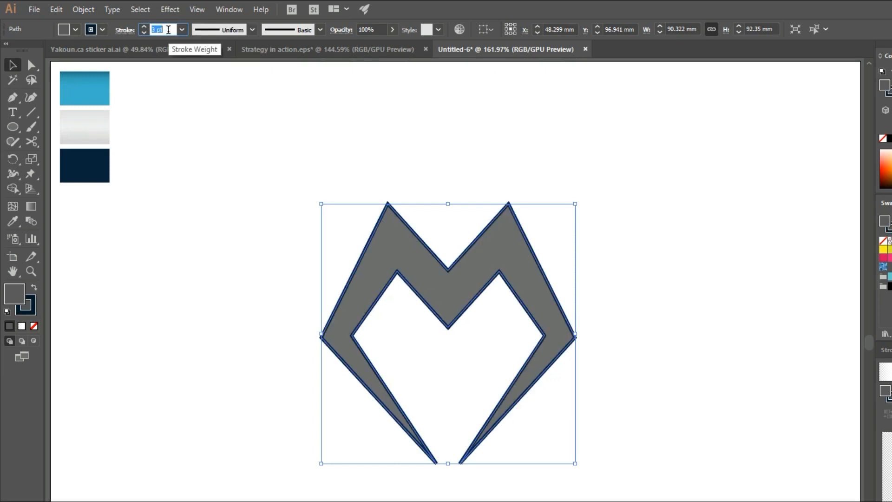
pyautogui.press('Up')
pyautogui.press('Up')
pyautogui.press('Up')
pyautogui.press('Up')
pyautogui.press('Up')
pyautogui.press('Up')
pyautogui.press('Up')
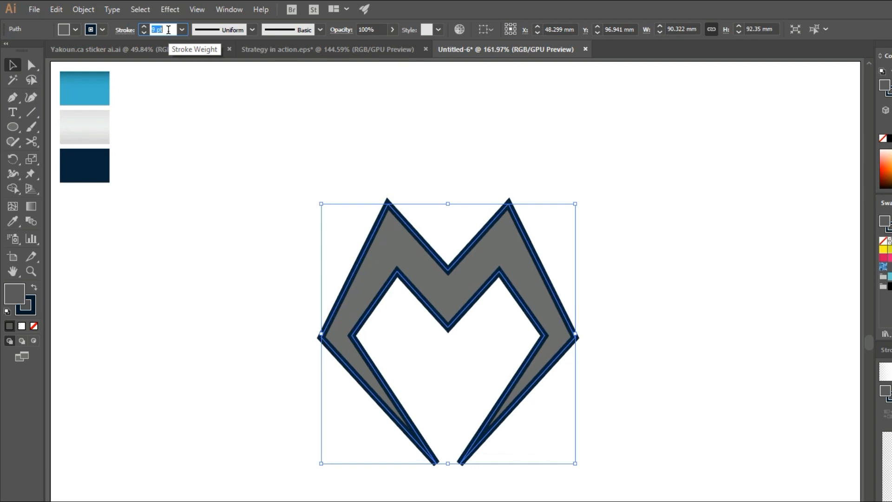
pyautogui.press('Up')
pyautogui.press('Up')
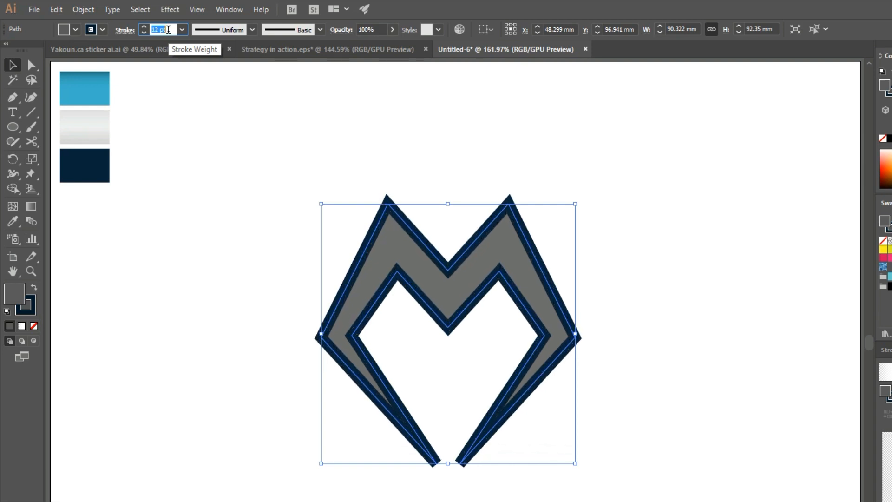
pyautogui.press('Up')
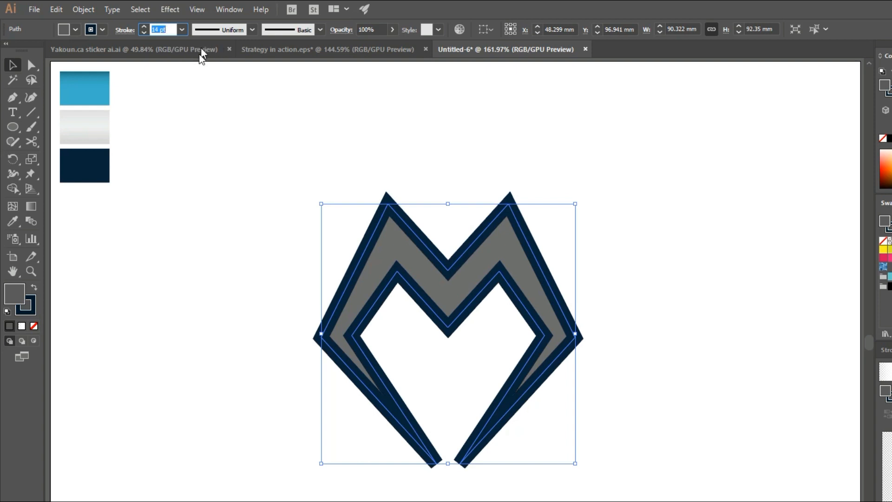
# Step: Expand both the fill and the stroke of the gray M shape
pyautogui.click(90, 13)
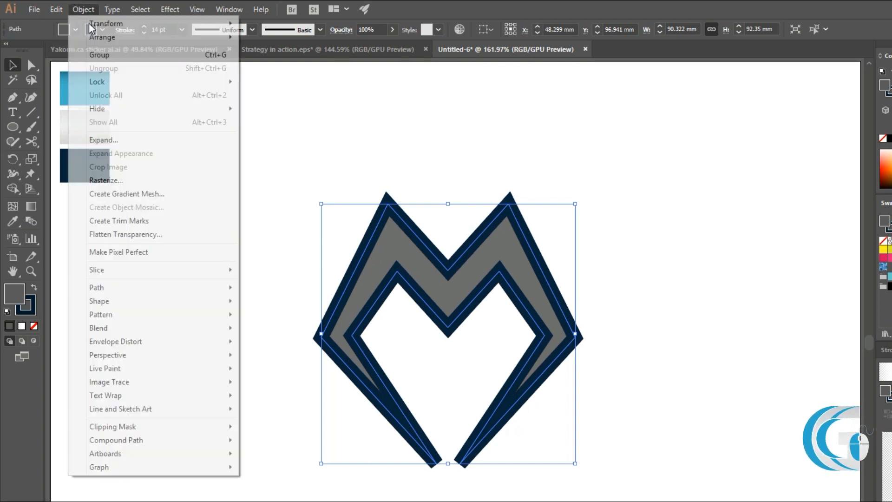
pyautogui.click(113, 144)
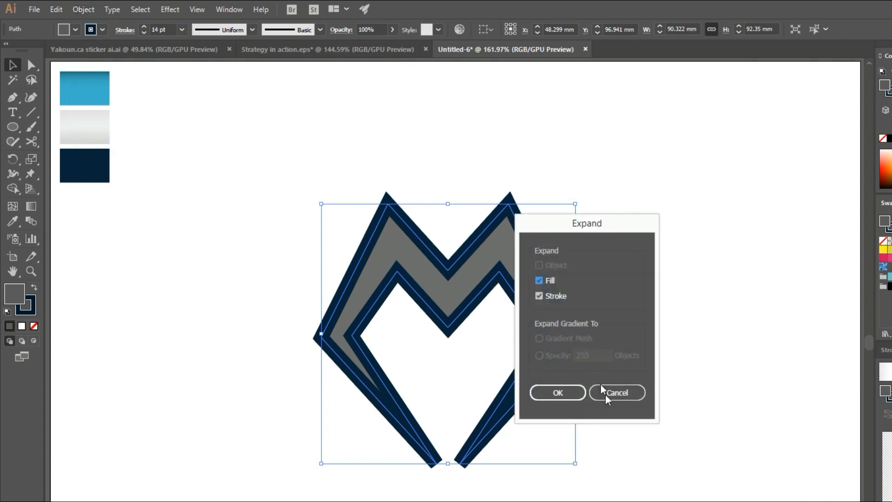
pyautogui.click(558, 392)
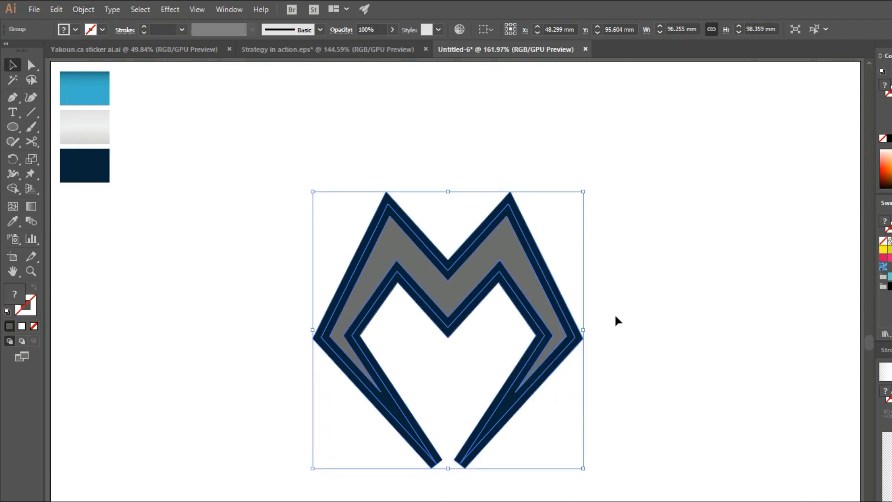
# Step: Merge the gray area with the inner half of the expanded outline using Shape Builder, leaving a thinner dark border
pyautogui.click(12, 189)
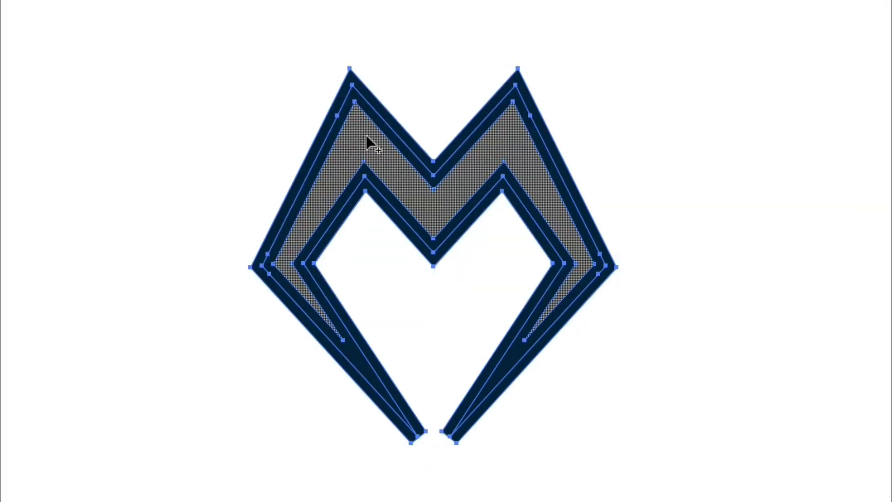
pyautogui.moveTo(400, 243); pyautogui.dragTo(404, 259)
pyautogui.moveTo(374, 178); pyautogui.dragTo(377, 134)
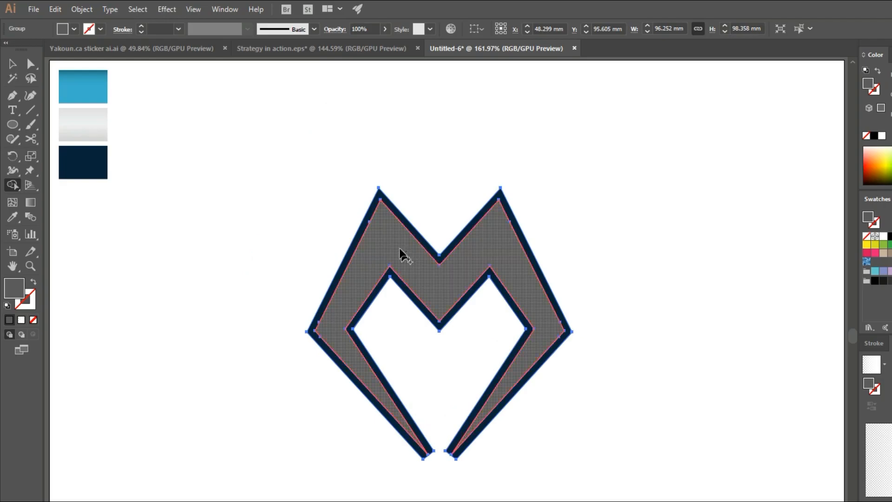
# Step: Delete the outer anchor point at the bottom tip of each leg of the dark outline
pyautogui.click(12, 96)
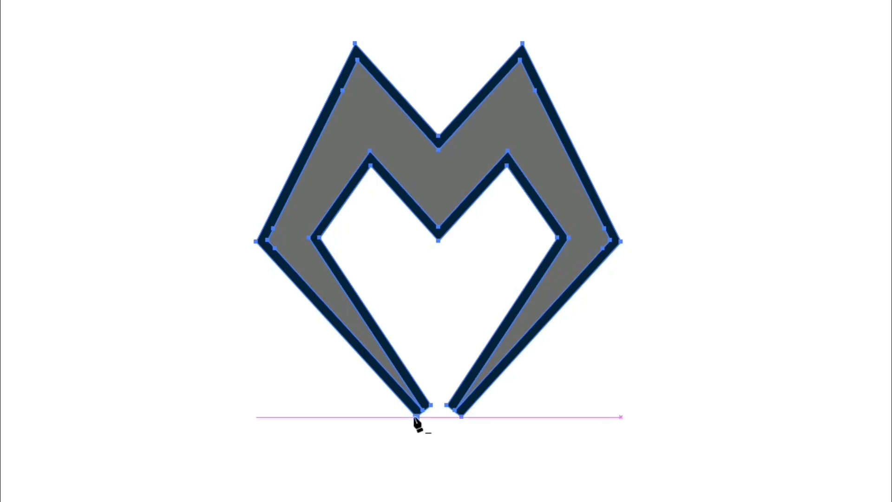
pyautogui.click(416, 417)
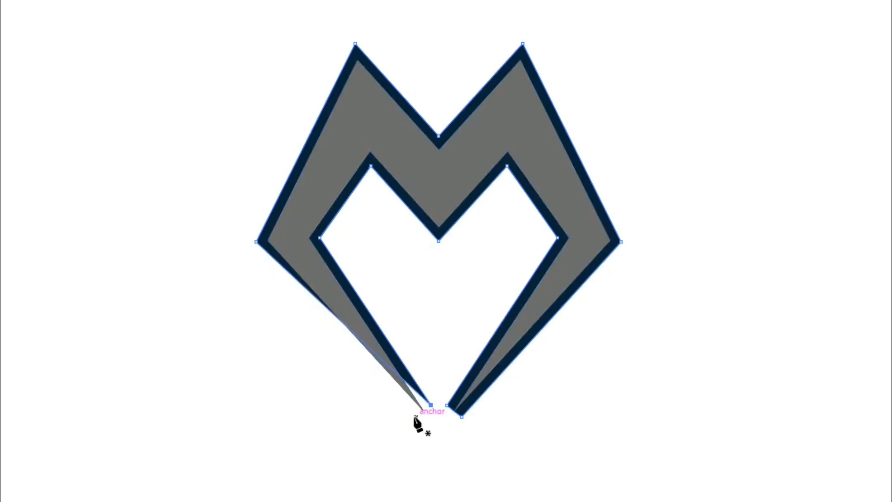
pyautogui.click(461, 419)
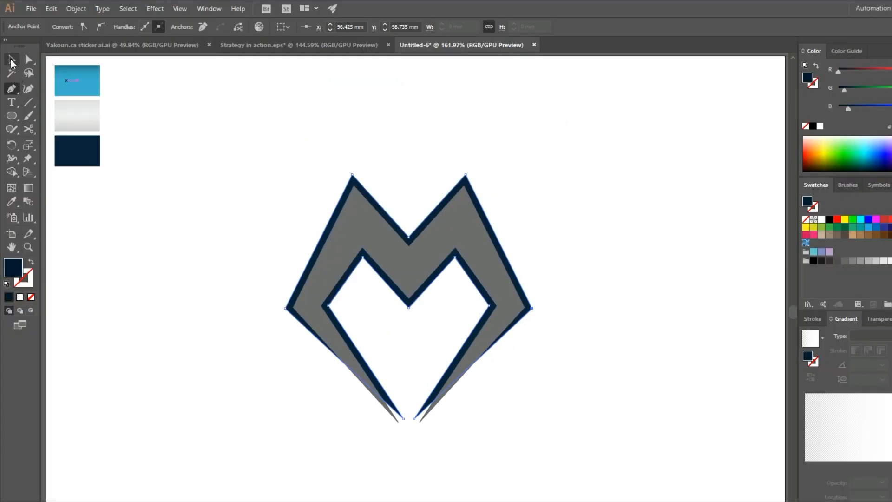
# Step: Move the dark outline's two remaining bottom tip anchors onto the pointed ends of the gray legs
pyautogui.click(12, 61)
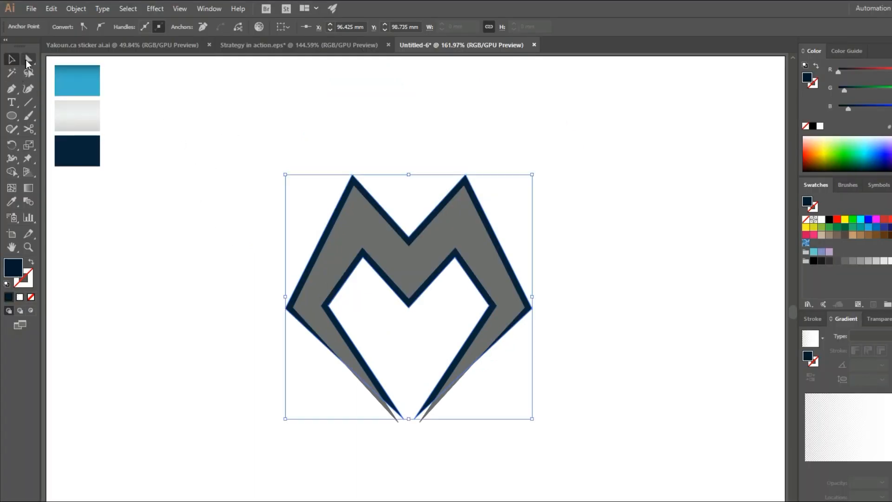
pyautogui.click(28, 61)
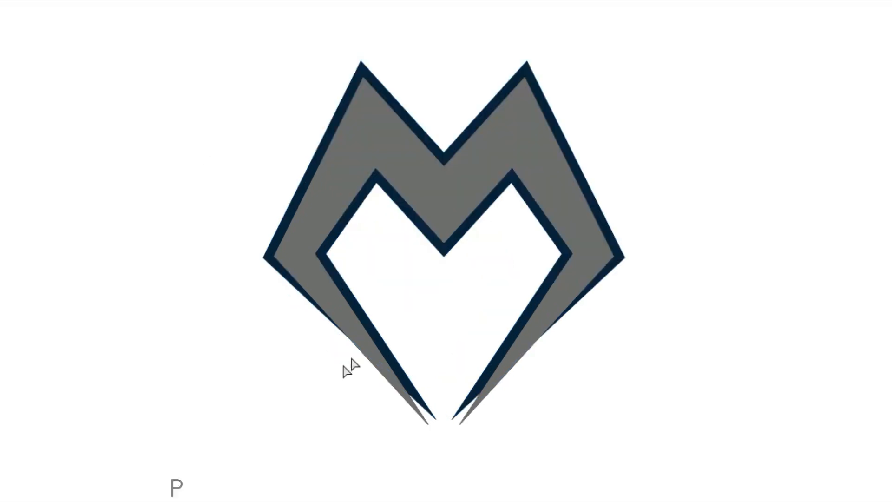
pyautogui.click(435, 424)
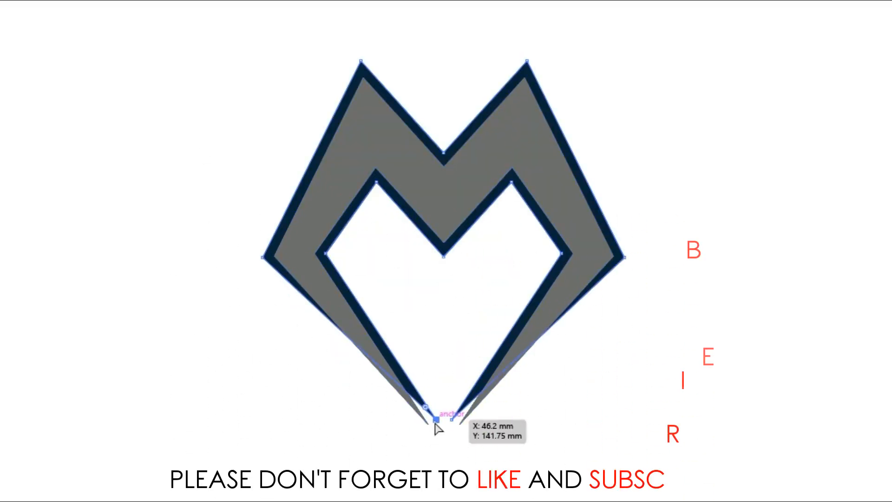
pyautogui.moveTo(435, 423); pyautogui.dragTo(428, 427)
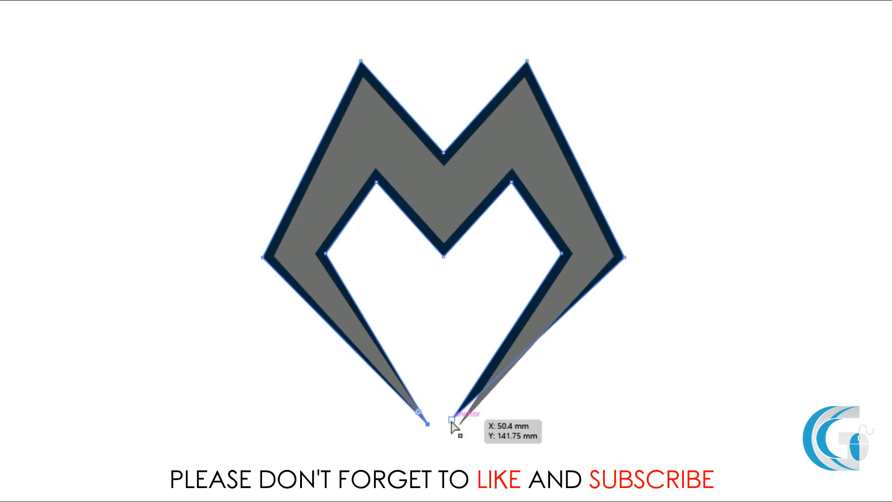
pyautogui.moveTo(452, 421); pyautogui.dragTo(459, 424)
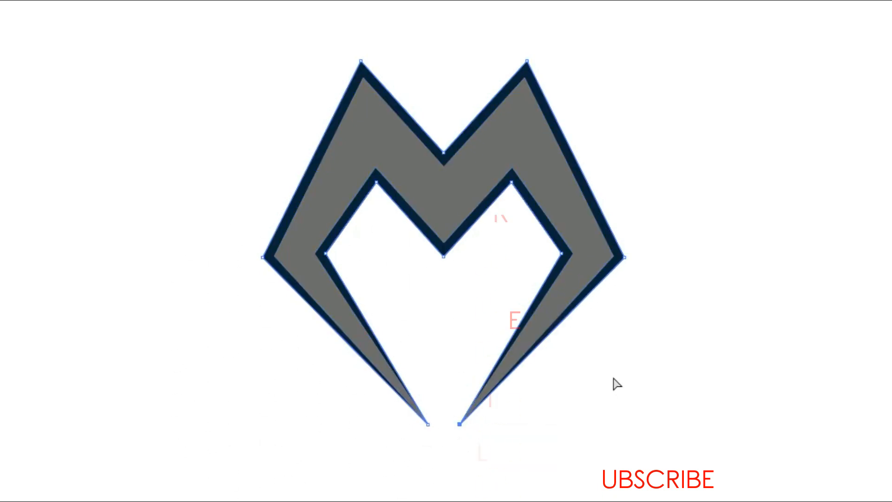
pyautogui.click(617, 383)
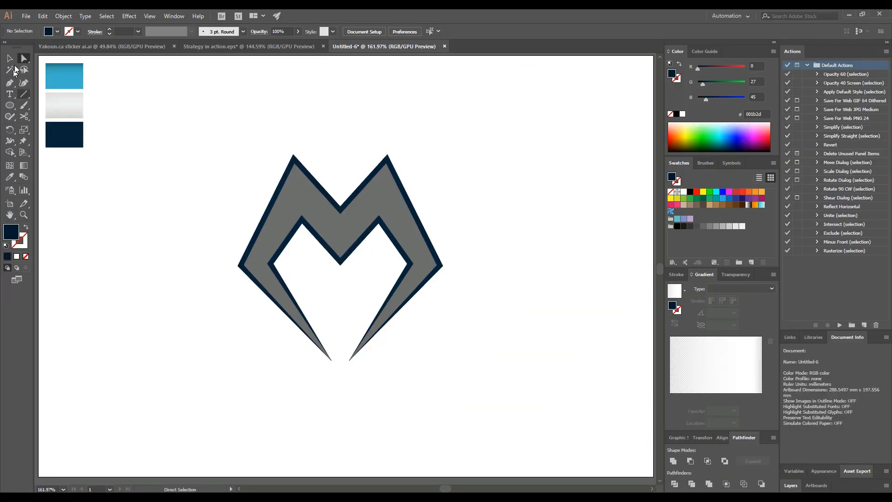
# Step: Split the dark outline into separate outer and inner borders with Shape Builder on the whole M
pyautogui.moveTo(345, 250); pyautogui.dragTo(408, 243)
pyautogui.press('v')
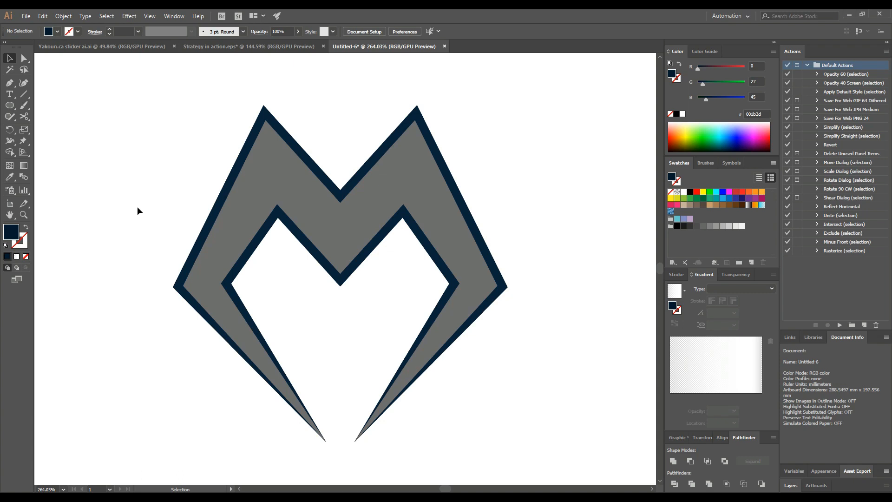
pyautogui.click(288, 228)
pyautogui.moveTo(159, 155); pyautogui.dragTo(519, 301)
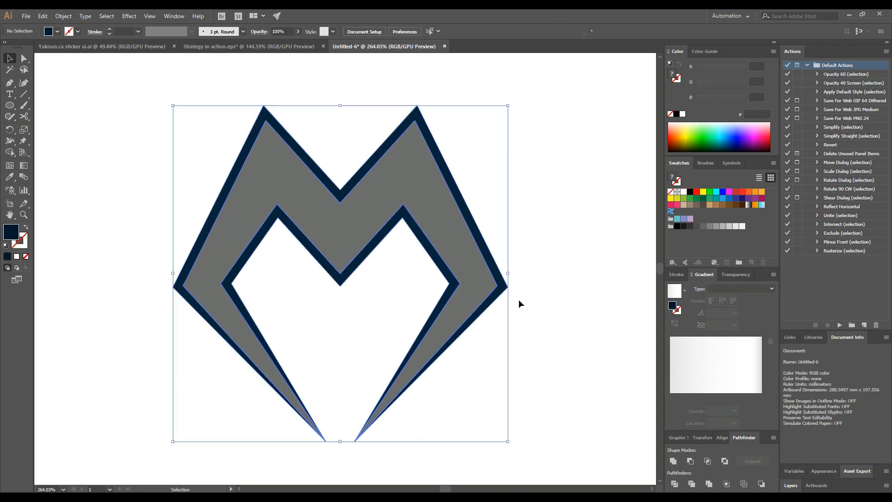
pyautogui.click(10, 150)
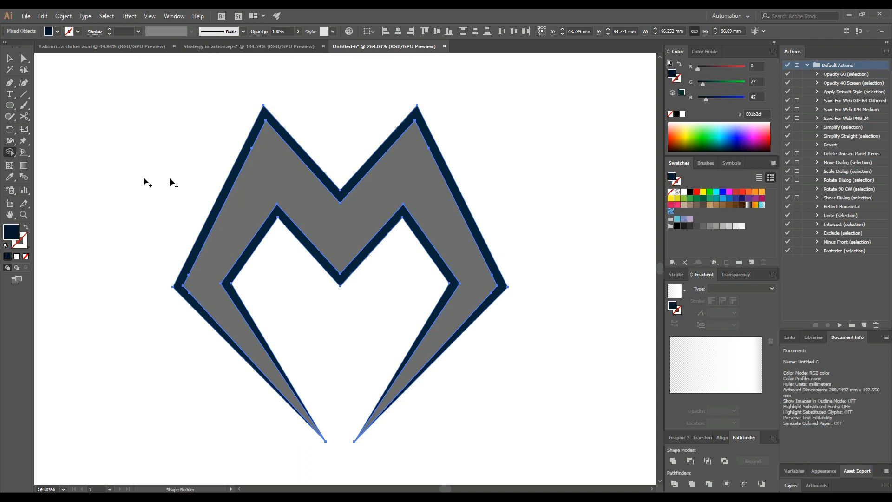
pyautogui.click(253, 141)
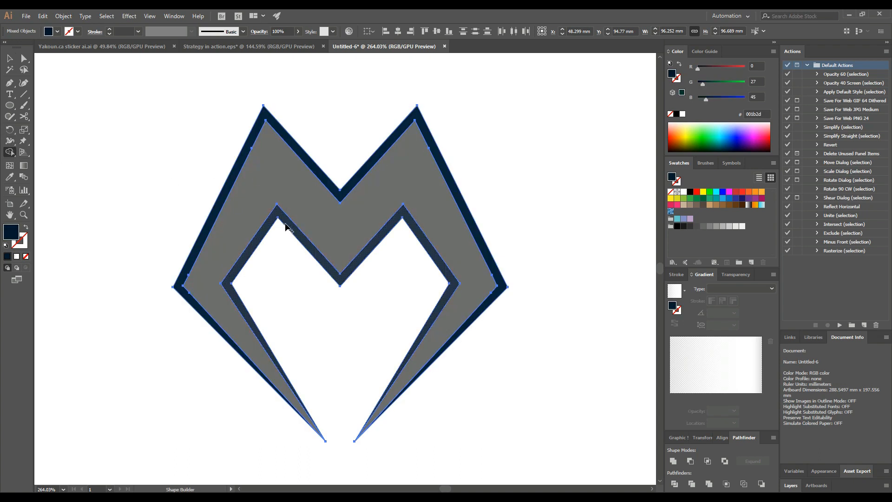
# Step: Move the inner border's two peak anchors up onto the lower edge of the gray area
pyautogui.press('v')
pyautogui.press('a')
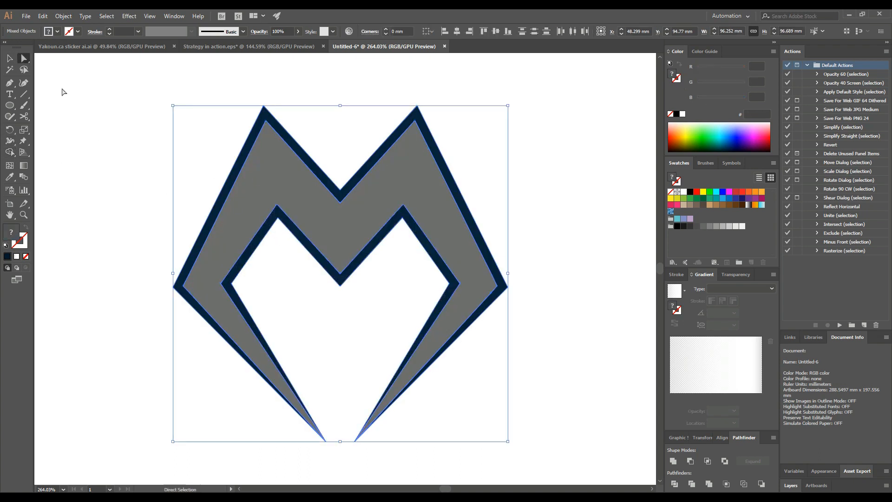
pyautogui.click(285, 248)
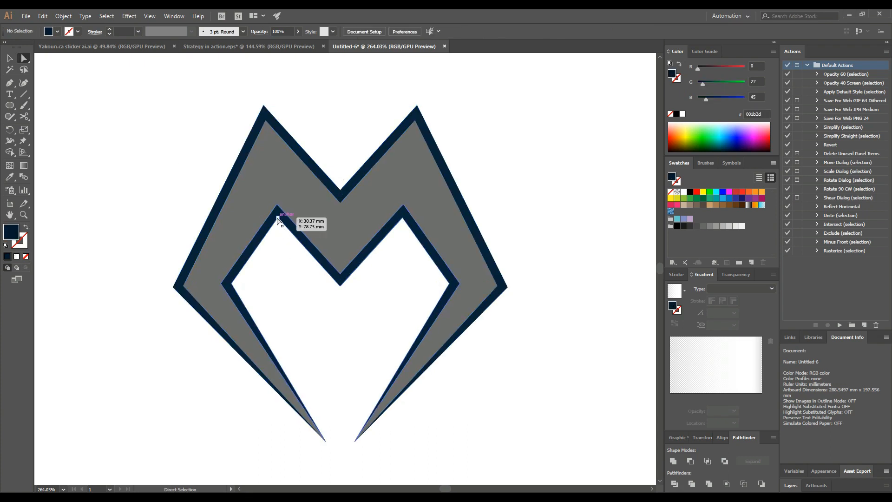
pyautogui.click(278, 222)
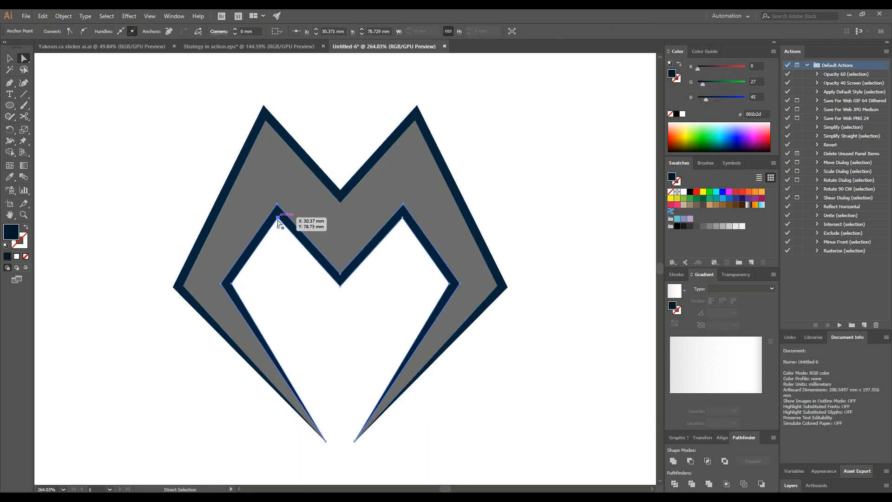
pyautogui.moveTo(280, 216); pyautogui.dragTo(285, 211)
pyautogui.moveTo(402, 208); pyautogui.dragTo(398, 214)
pyautogui.press('v')
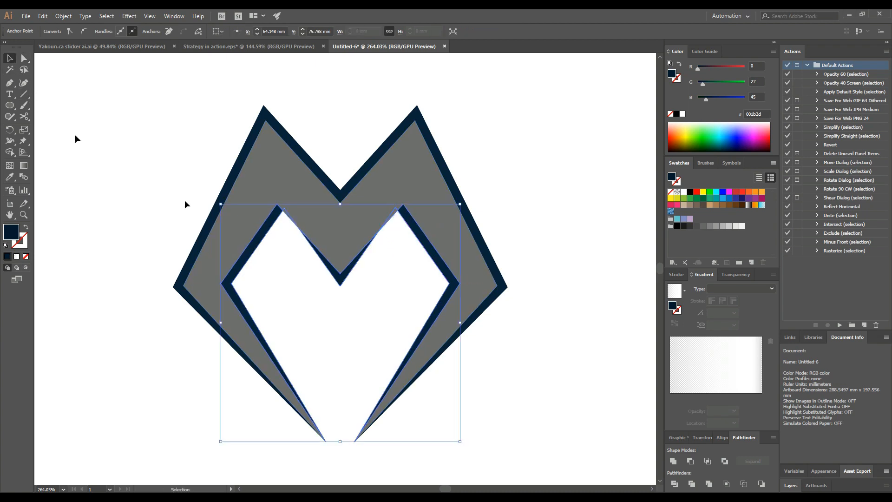
# Step: Divide the overlapping gray and inner border areas of the M with Shape Builder
pyautogui.click(341, 310)
pyautogui.click(343, 279)
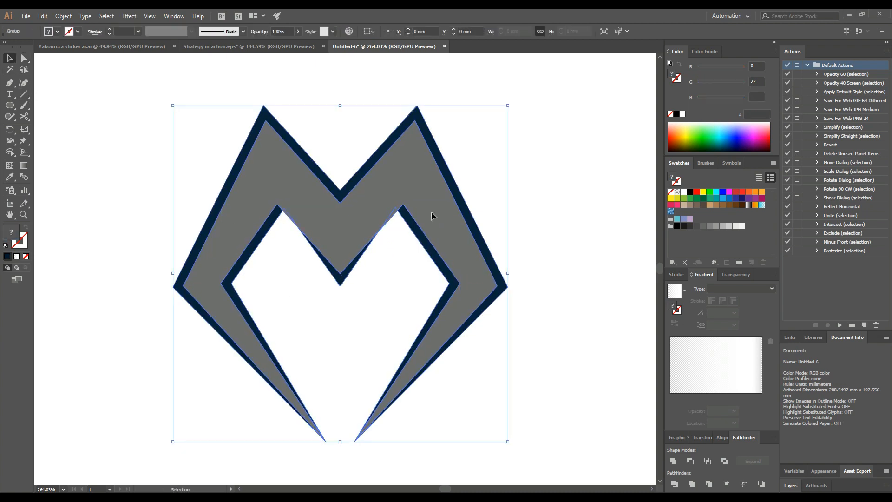
pyautogui.click(14, 158)
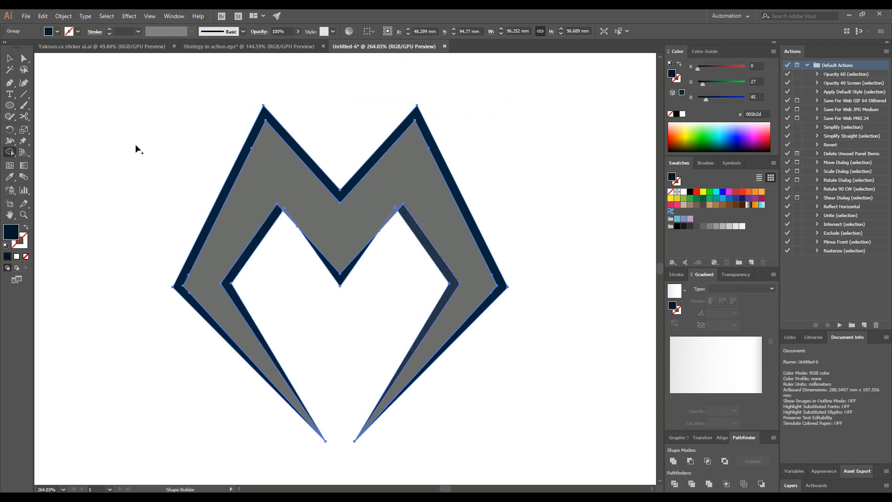
pyautogui.press('v')
pyautogui.click(131, 122)
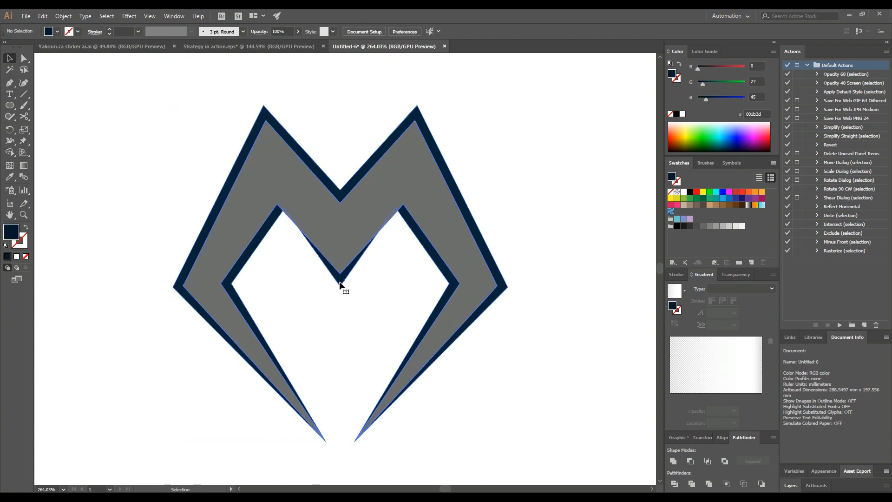
# Step: Ungroup the M and cut out the dark V-shaped piece below its center point
pyautogui.click(342, 284)
pyautogui.rightClick(341, 283)
pyautogui.click(366, 359)
pyautogui.click(342, 284)
pyautogui.click(43, 17)
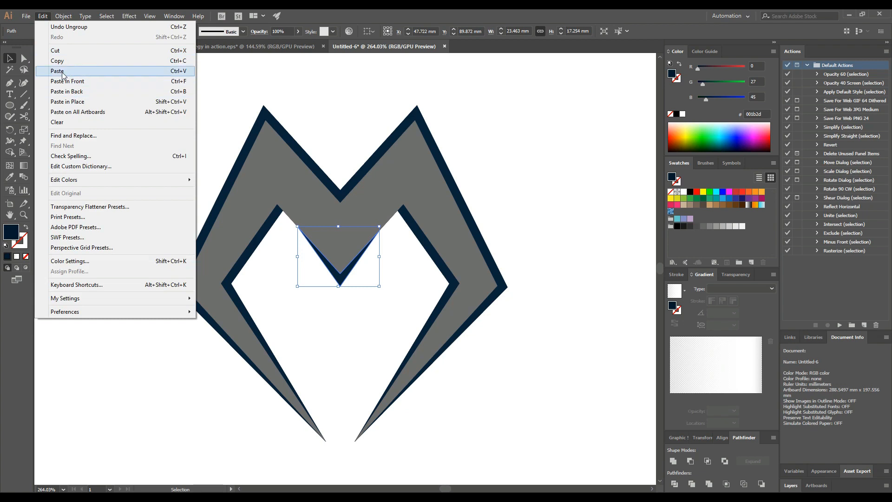
pyautogui.click(56, 60)
# Step: Send the gray M shape to the back and cut the dark-filled M piece covering it
pyautogui.click(347, 237)
pyautogui.rightClick(348, 238)
pyautogui.moveTo(400, 383)
pyautogui.click(474, 413)
pyautogui.click(308, 322)
pyautogui.click(286, 199)
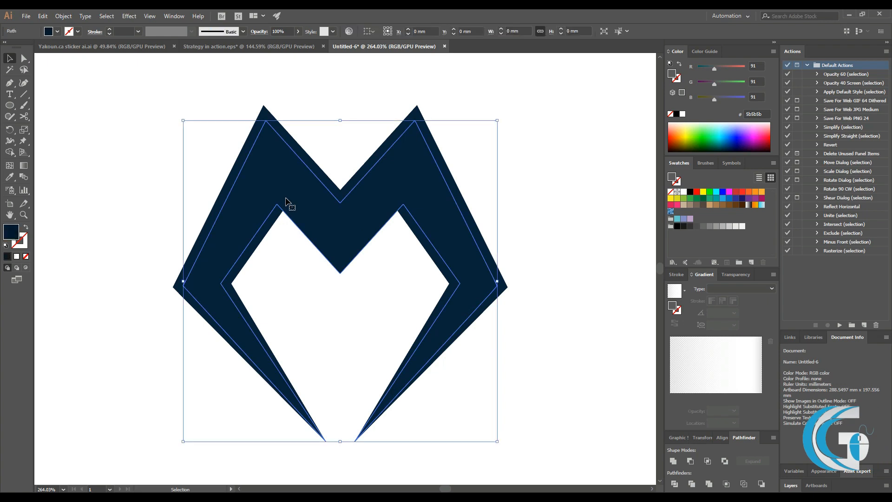
pyautogui.rightClick(286, 199)
pyautogui.click(46, 16)
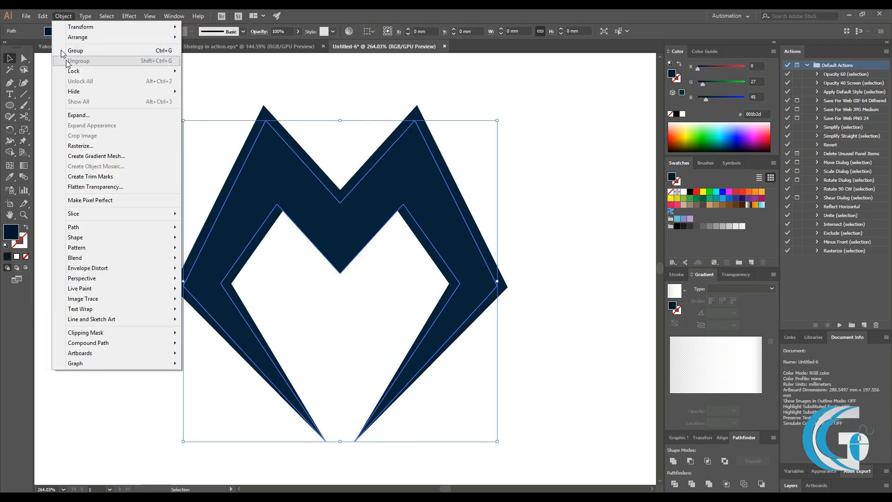
pyautogui.click(65, 24)
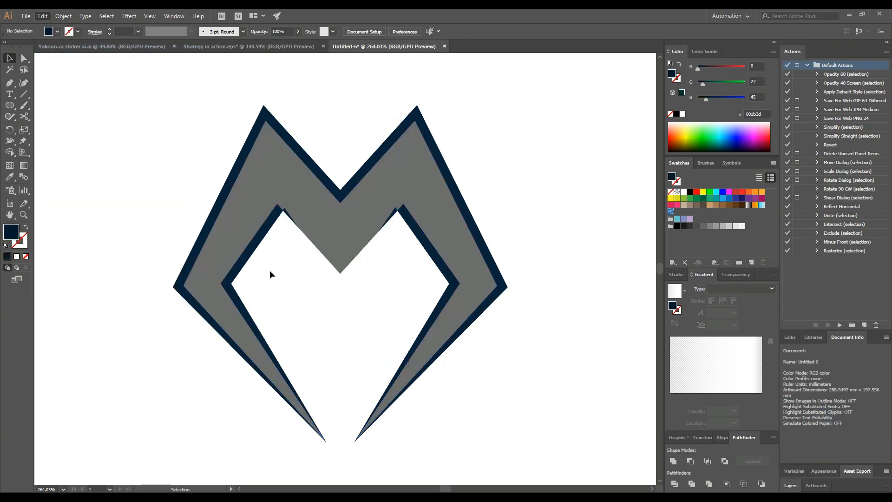
# Step: Cut the two leftover dark slivers beside the inner peaks of the M
pyautogui.keyDown('shift'); pyautogui.click(282, 213); pyautogui.keyUp('shift')
pyautogui.keyDown('shift'); pyautogui.click(396, 215); pyautogui.keyUp('shift')
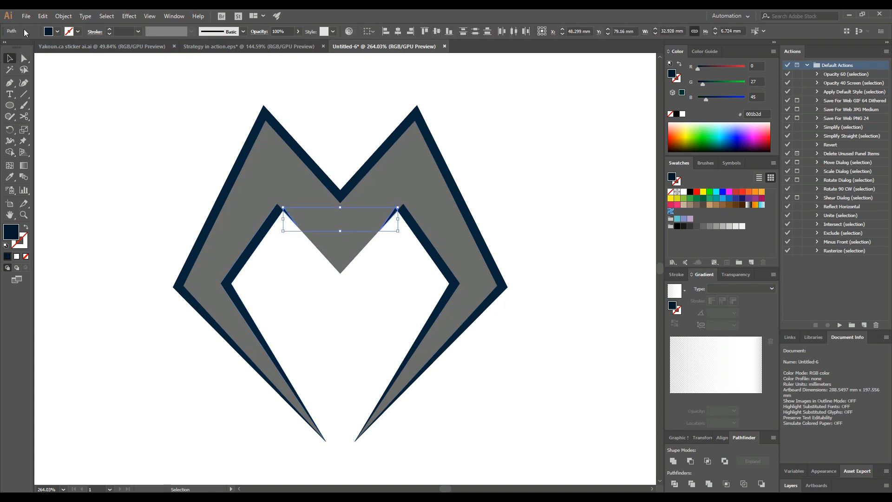
pyautogui.click(43, 15)
pyautogui.press('Escape')
pyautogui.click(106, 207)
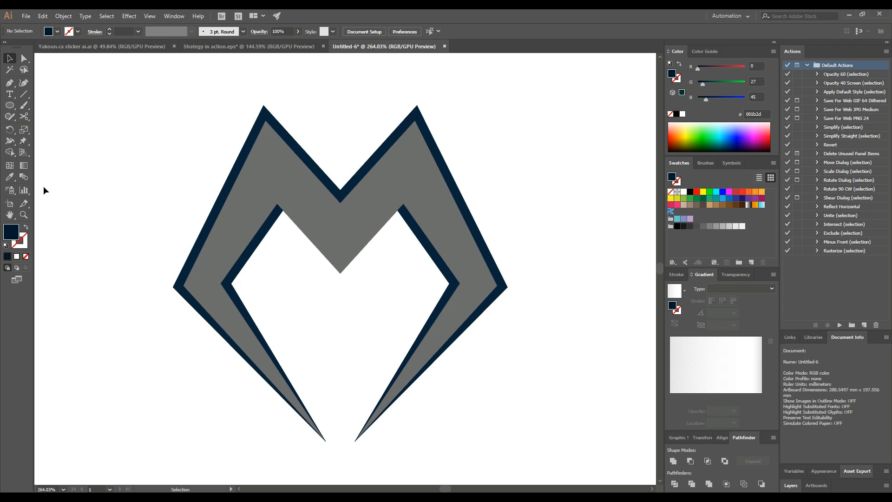
# Step: Fill both inner leg borders with the blue gradient sampled from the blue swatch rectangle
pyautogui.click(24, 214)
pyautogui.keyDown('alt'); pyautogui.click(367, 250); pyautogui.keyUp('alt')
pyautogui.keyDown('alt'); pyautogui.click(366, 249); pyautogui.keyUp('alt')
pyautogui.click(390, 263)
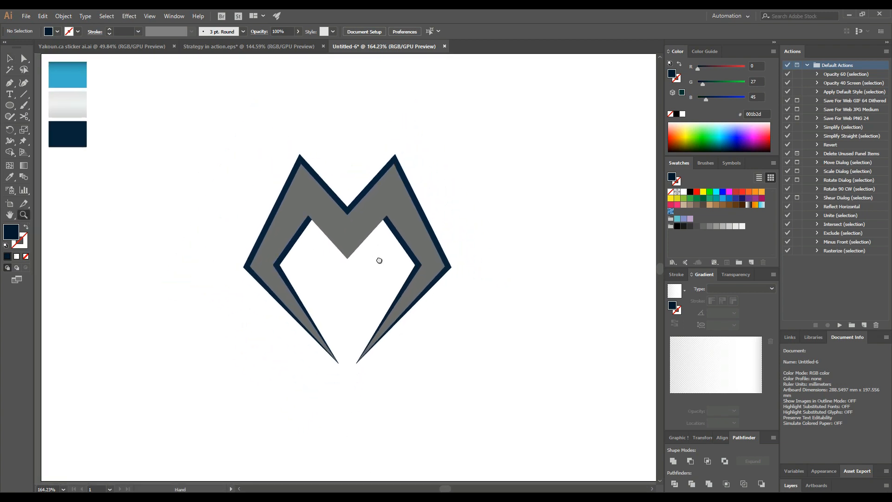
pyautogui.press('v')
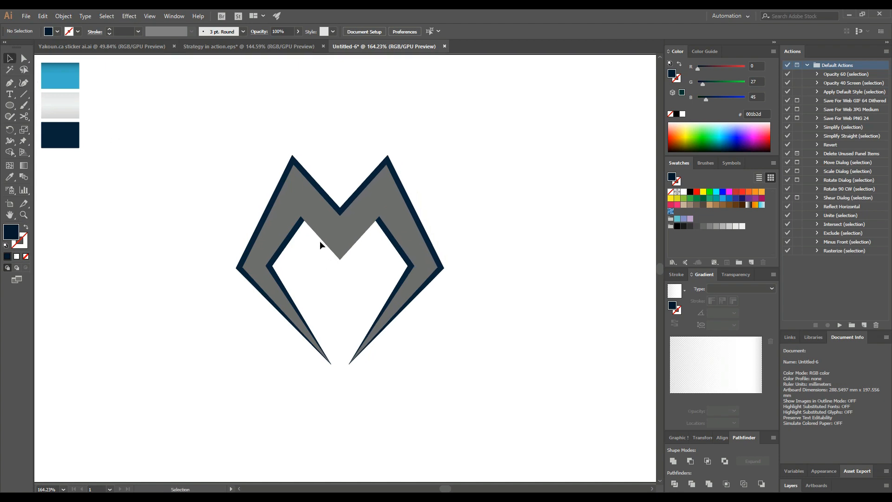
pyautogui.click(300, 224)
pyautogui.keyDown('shift'); pyautogui.click(386, 238); pyautogui.keyUp('shift')
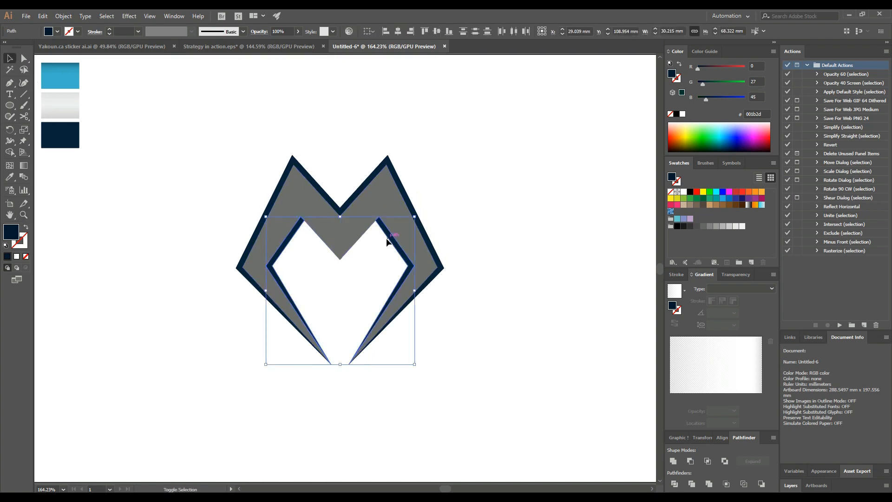
pyautogui.click(9, 177)
pyautogui.click(52, 79)
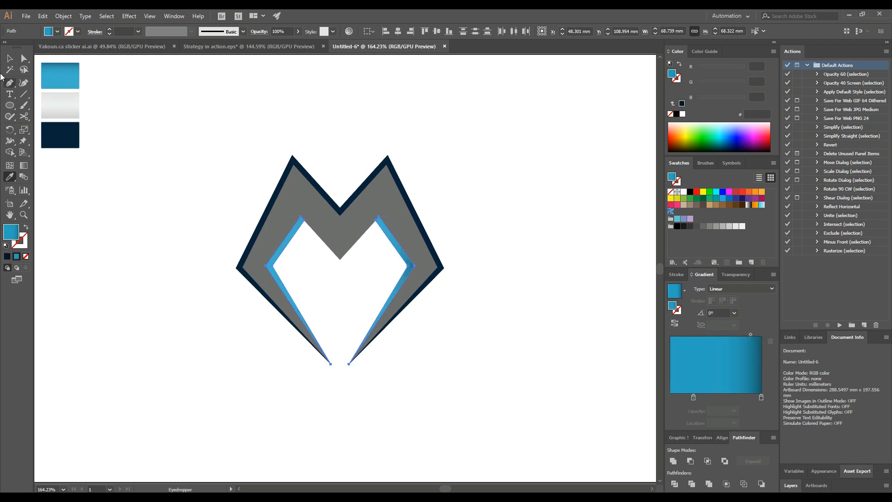
# Step: Move the three color swatch rectangles together closer to the M emblem
pyautogui.click(10, 56)
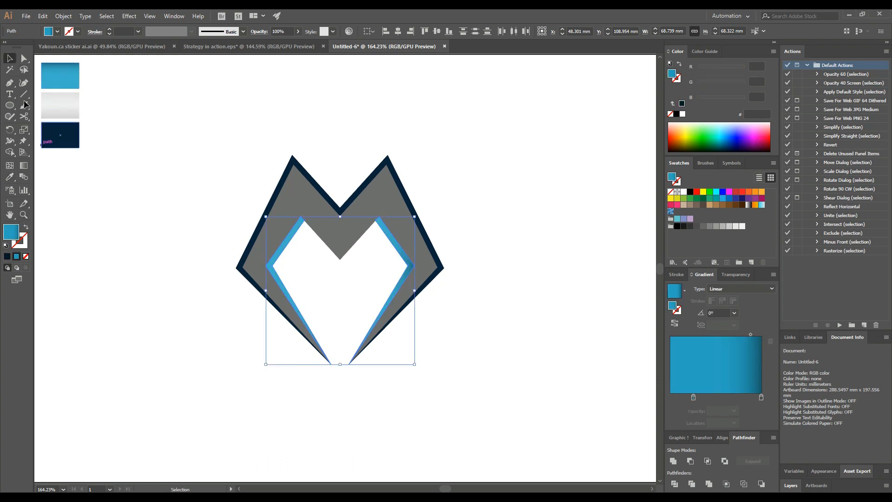
pyautogui.moveTo(106, 87); pyautogui.dragTo(68, 149)
pyautogui.moveTo(66, 109); pyautogui.dragTo(166, 238)
pyautogui.click(208, 157)
# Step: Set the inner borders' gradient angle to 90° and shift its light blue stop to location 58.5%
pyautogui.press('z')
pyautogui.moveTo(256, 259); pyautogui.dragTo(324, 242)
pyautogui.press('v')
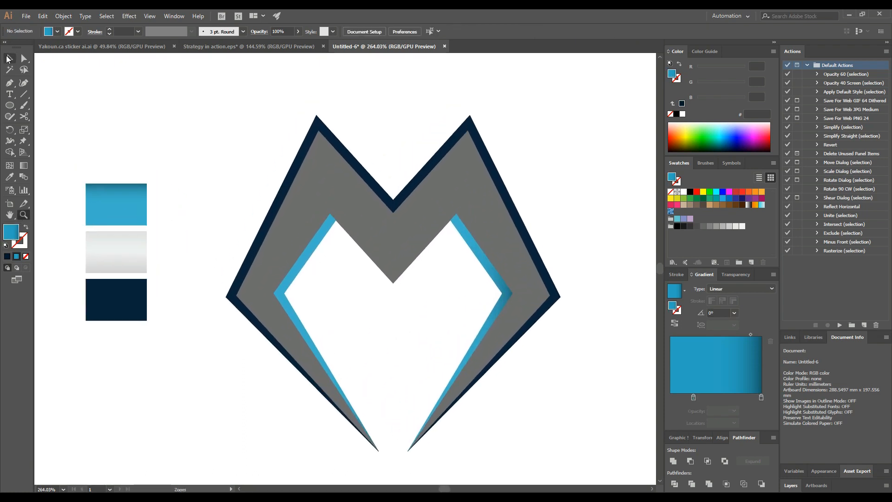
pyautogui.click(325, 231)
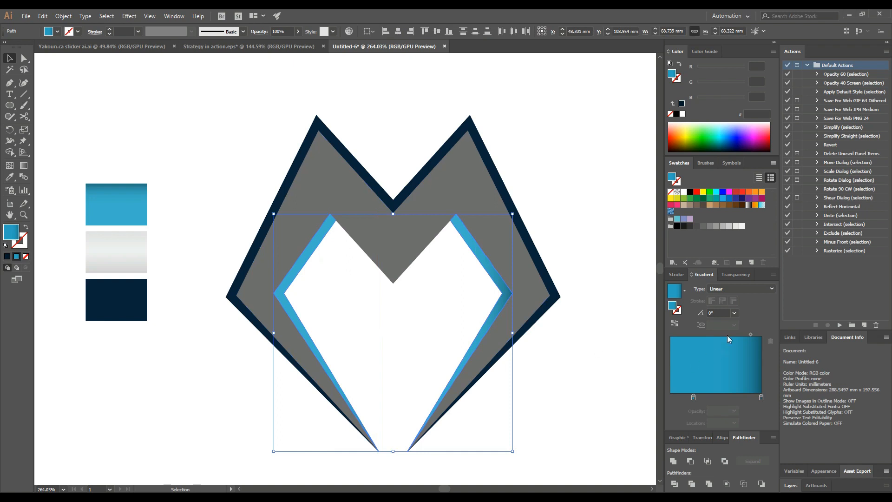
pyautogui.click(735, 313)
pyautogui.click(756, 177)
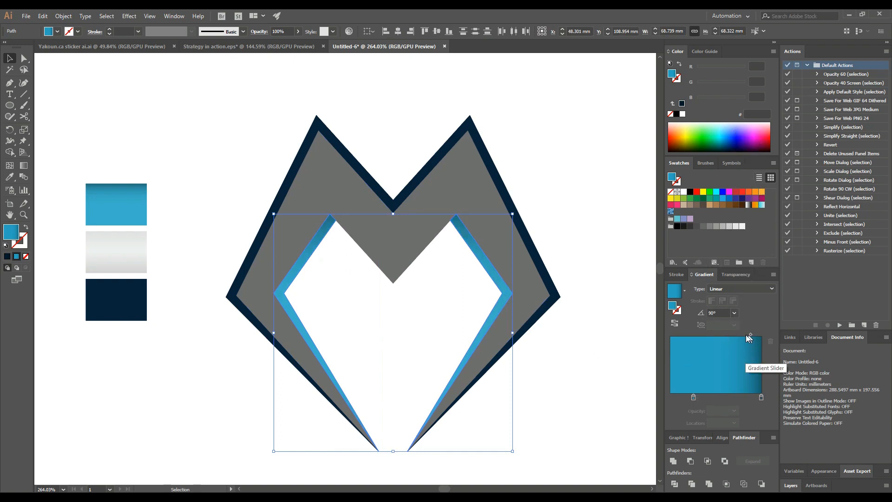
pyautogui.moveTo(749, 335); pyautogui.dragTo(740, 334)
pyautogui.moveTo(694, 398); pyautogui.dragTo(725, 399)
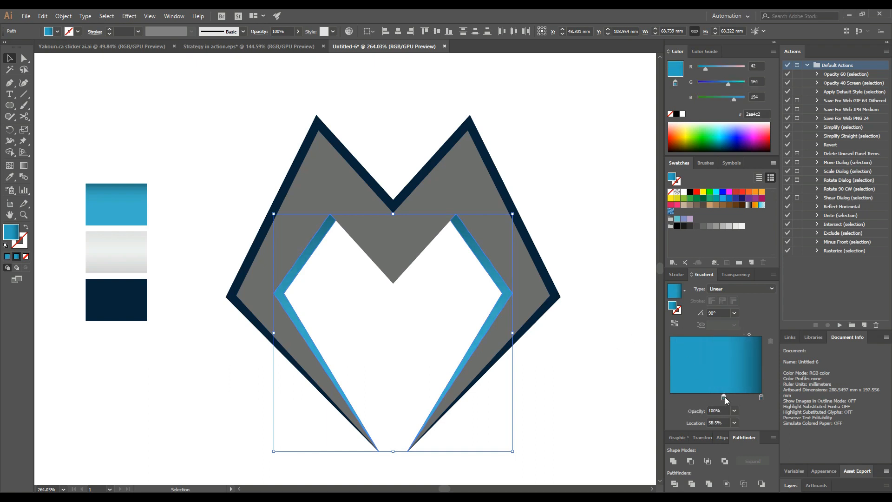
# Step: Fill the M's outer border with the blue gradient and set the gradient angle to 90°
pyautogui.click(596, 355)
pyautogui.moveTo(595, 355); pyautogui.dragTo(594, 336)
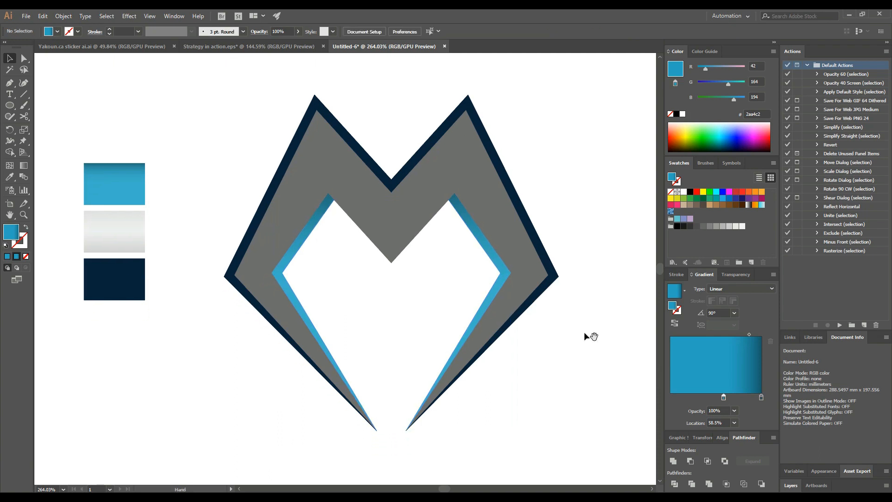
pyautogui.click(483, 126)
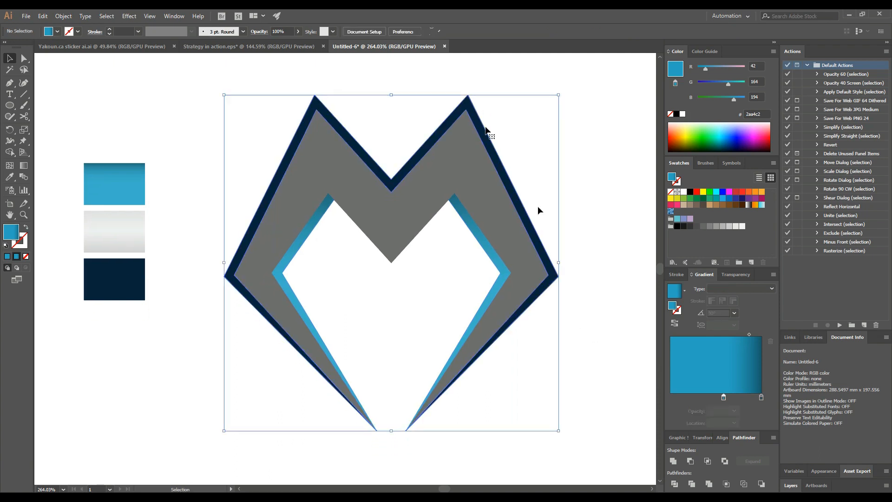
pyautogui.click(698, 380)
pyautogui.click(734, 312)
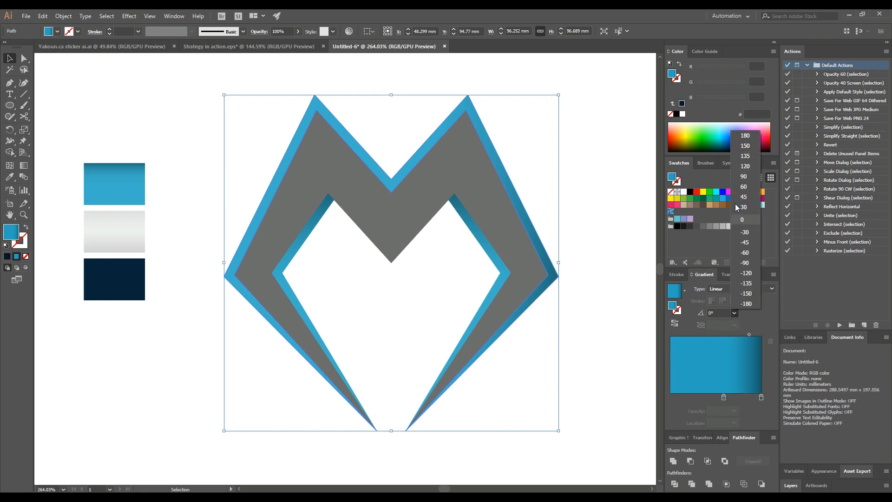
pyautogui.click(744, 176)
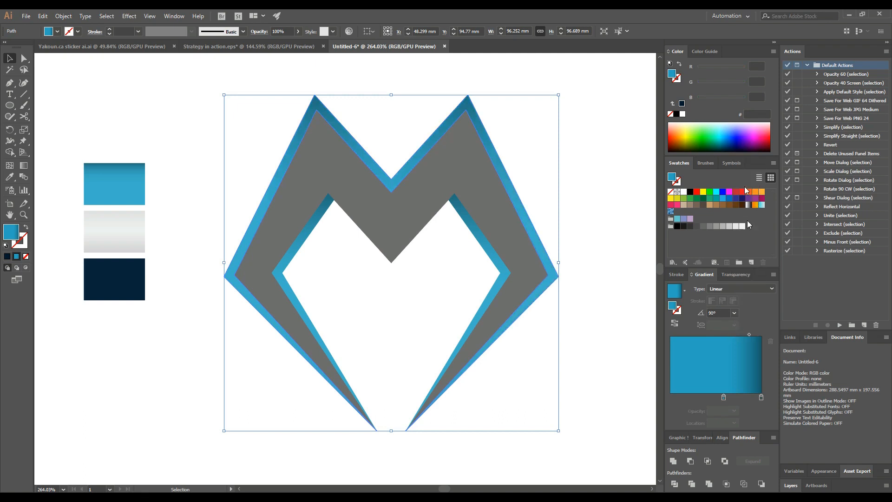
# Step: Reverse the outer border's gradient, moving its light blue stop to location 59.5% and the midpoint to 23.88%
pyautogui.click(679, 322)
pyautogui.moveTo(708, 398); pyautogui.dragTo(723, 397)
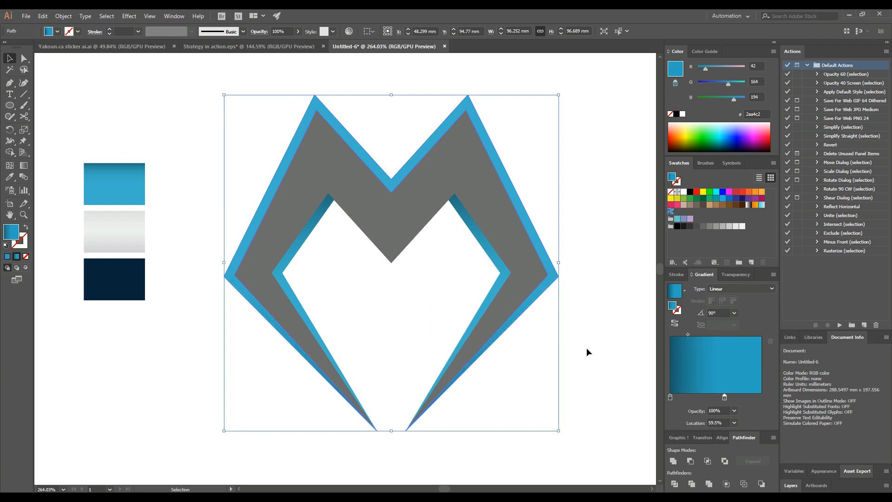
pyautogui.moveTo(686, 333); pyautogui.dragTo(682, 333)
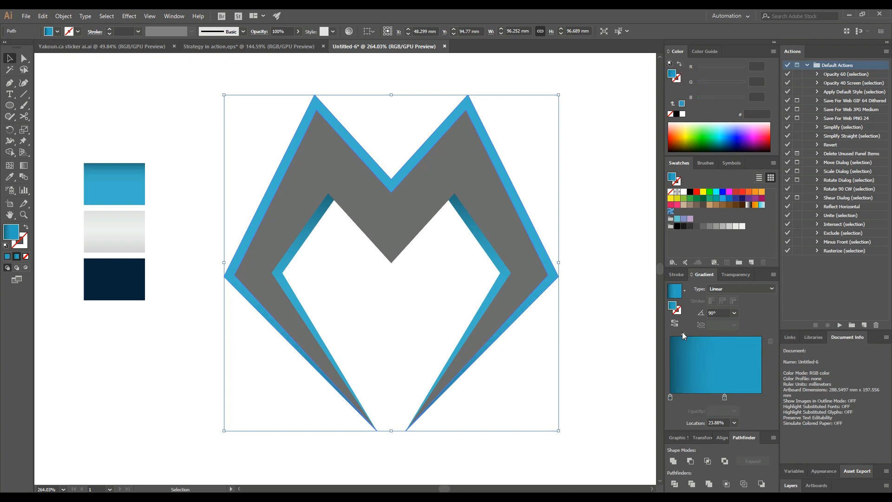
pyautogui.click(599, 346)
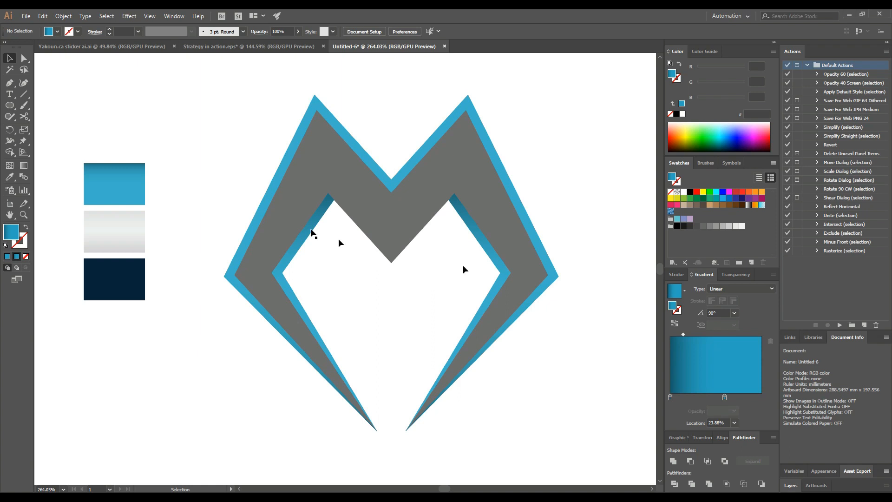
# Step: Fill the M's gray interior with the silver gradient sampled from the light swatch rectangle and set its angle to 90°
pyautogui.click(362, 187)
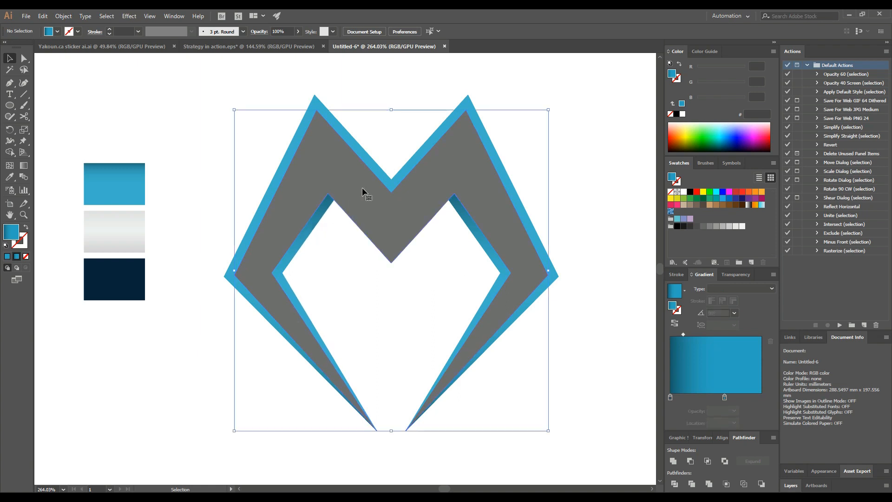
pyautogui.click(8, 178)
pyautogui.click(124, 232)
pyautogui.press('v')
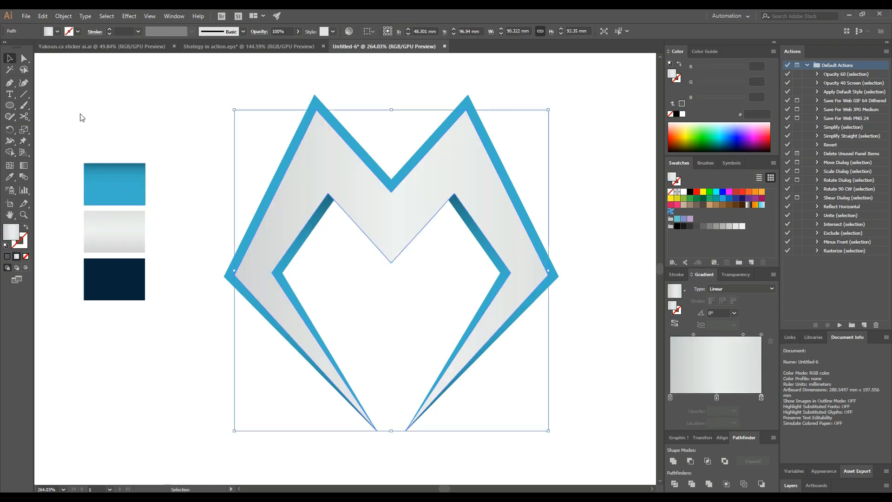
pyautogui.click(733, 314)
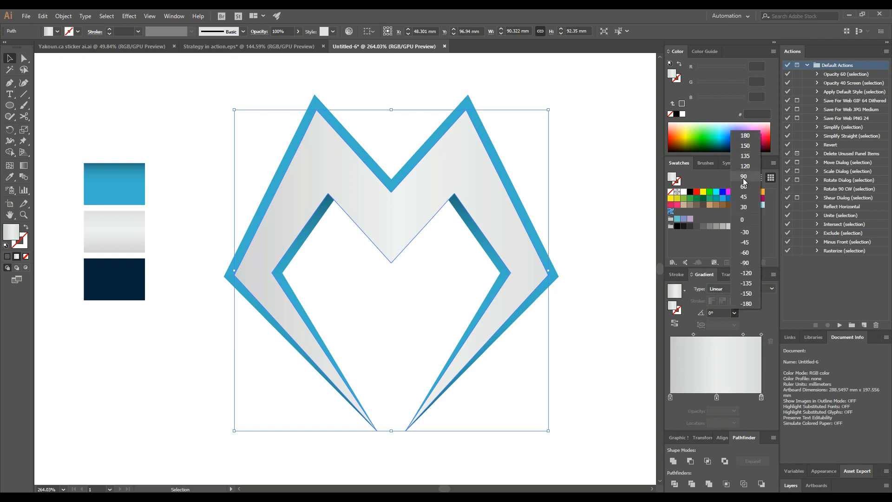
pyautogui.click(743, 177)
pyautogui.click(611, 205)
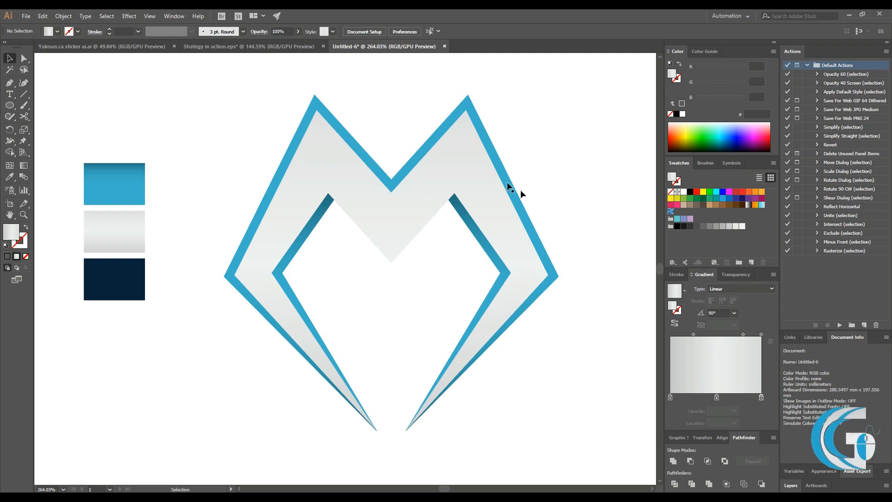
# Step: Draw an unfilled, gray-stroked ellipse about 133 × 77 mm over the upper part of the M emblem
pyautogui.click(470, 172)
pyautogui.click(235, 96)
pyautogui.click(24, 215)
pyautogui.keyDown('alt'); pyautogui.click(379, 229); pyautogui.keyUp('alt')
pyautogui.moveTo(432, 235); pyautogui.dragTo(399, 235)
pyautogui.press('v')
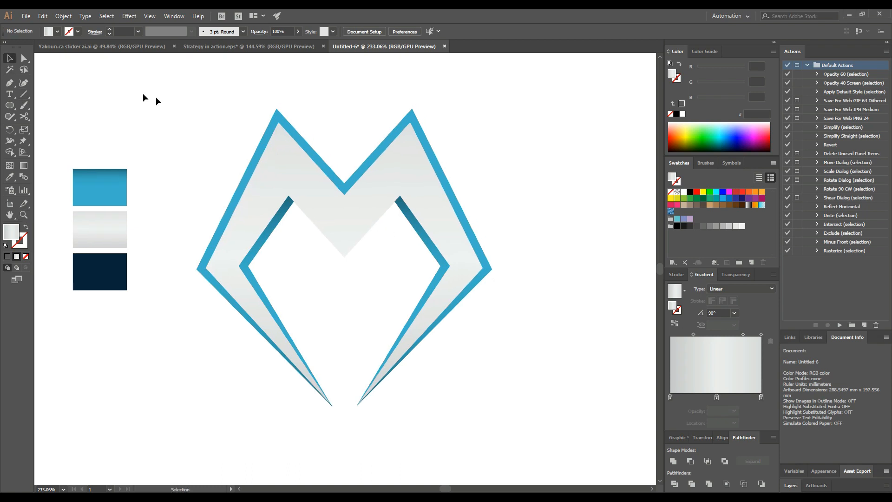
pyautogui.scroll(1, 175, 106)
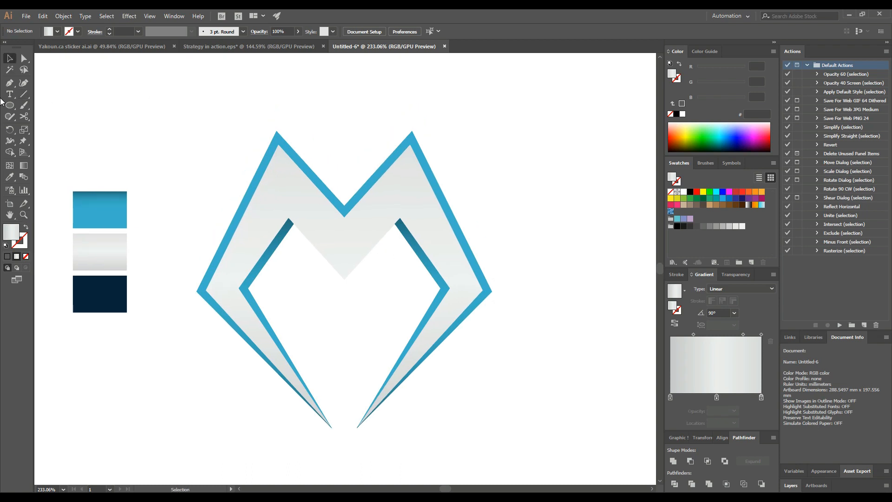
pyautogui.moveTo(10, 105); pyautogui.dragTo(51, 127)
pyautogui.click(25, 257)
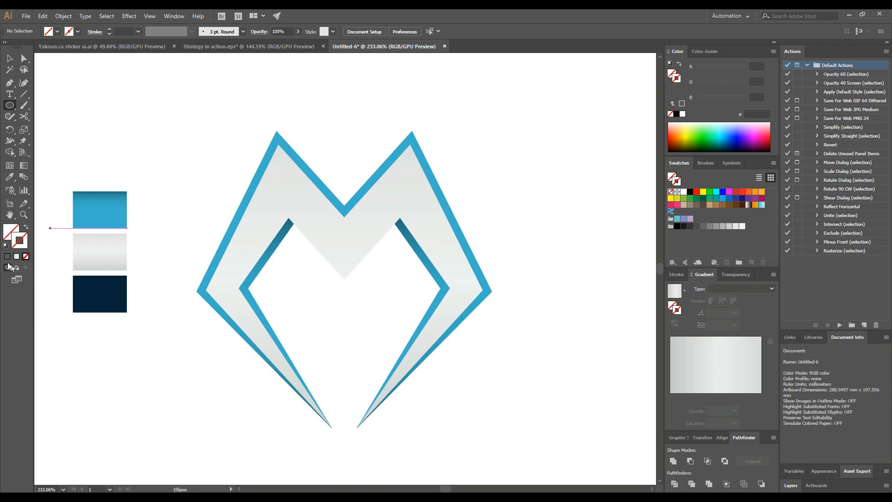
pyautogui.click(6, 256)
pyautogui.moveTo(142, 92); pyautogui.dragTo(549, 327)
pyautogui.press('v')
# Step: Align the ellipse and the M emblem to a shared horizontal center
pyautogui.click(461, 220)
pyautogui.moveTo(604, 135); pyautogui.dragTo(236, 93)
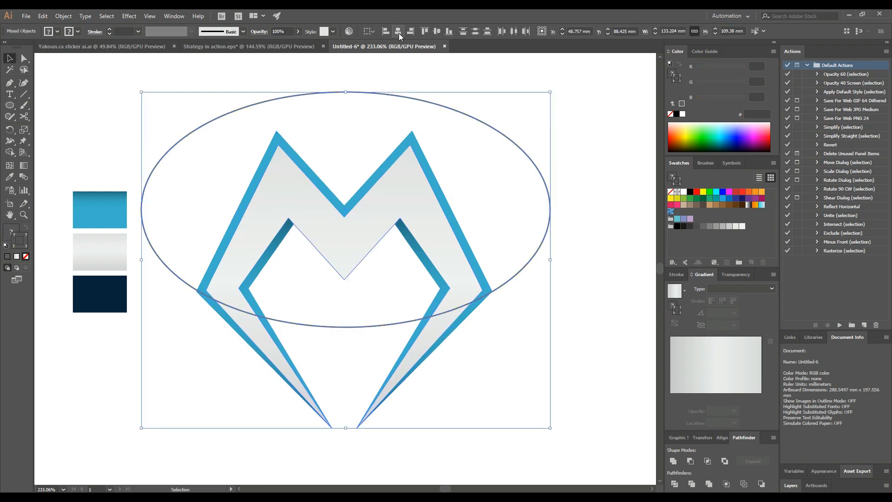
pyautogui.click(556, 222)
pyautogui.click(539, 246)
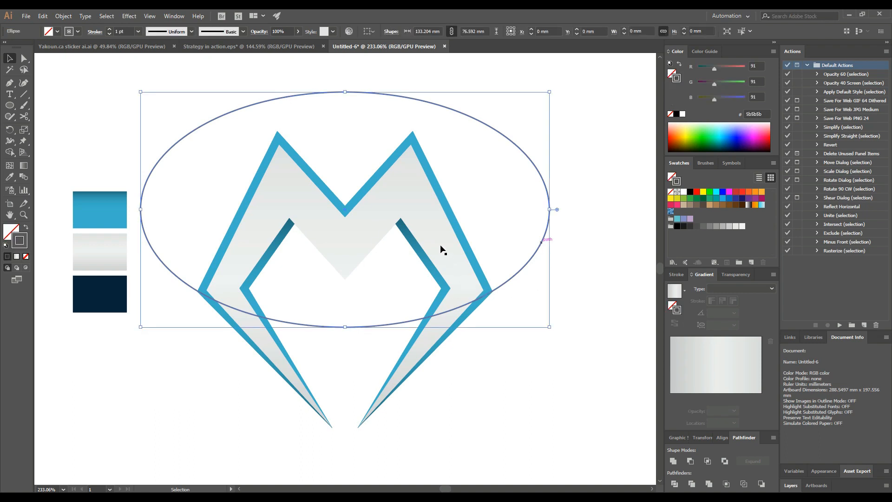
# Step: Copy the M emblem group and paste the duplicate in front of the original
pyautogui.click(478, 194)
pyautogui.click(420, 222)
pyautogui.click(61, 16)
pyautogui.moveTo(43, 16)
pyautogui.click(57, 61)
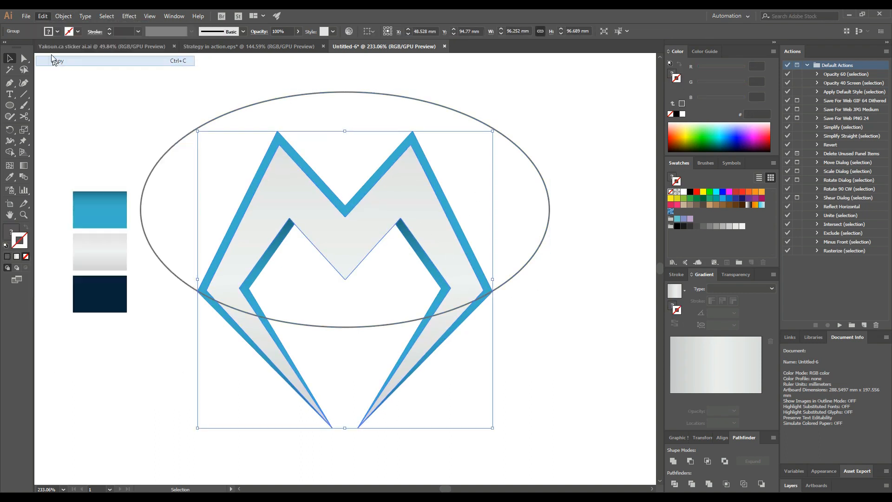
pyautogui.click(42, 16)
pyautogui.click(79, 84)
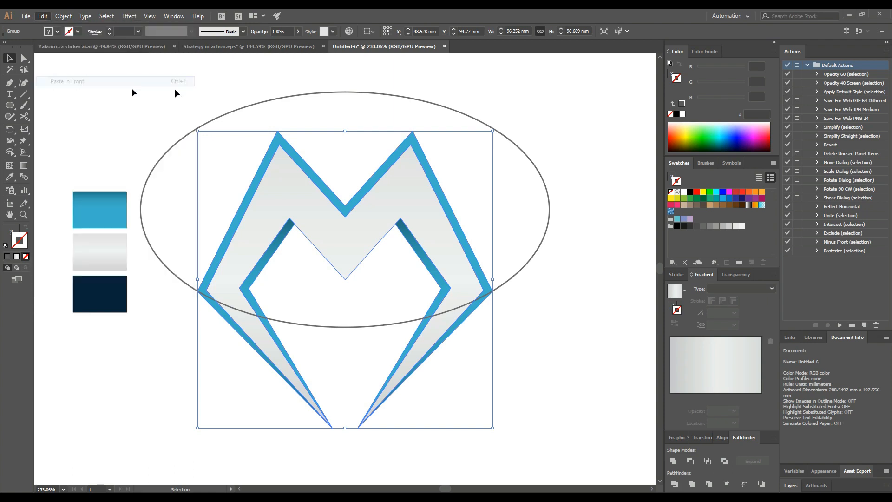
pyautogui.click(178, 87)
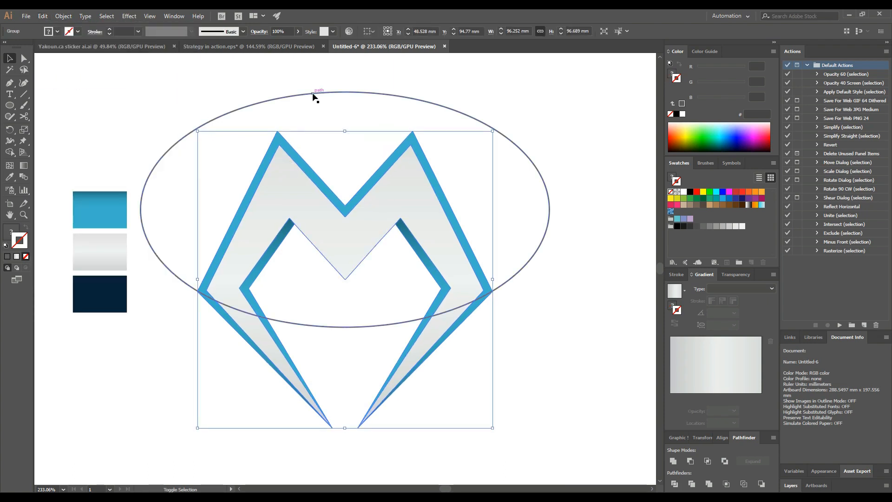
# Step: Extract the border and interior areas of the M copy inside the ellipse with Shape Builder, and remove the leftover ellipse
pyautogui.moveTo(312, 93); pyautogui.dragTo(161, 198)
pyautogui.hotkey('shift', 'm')
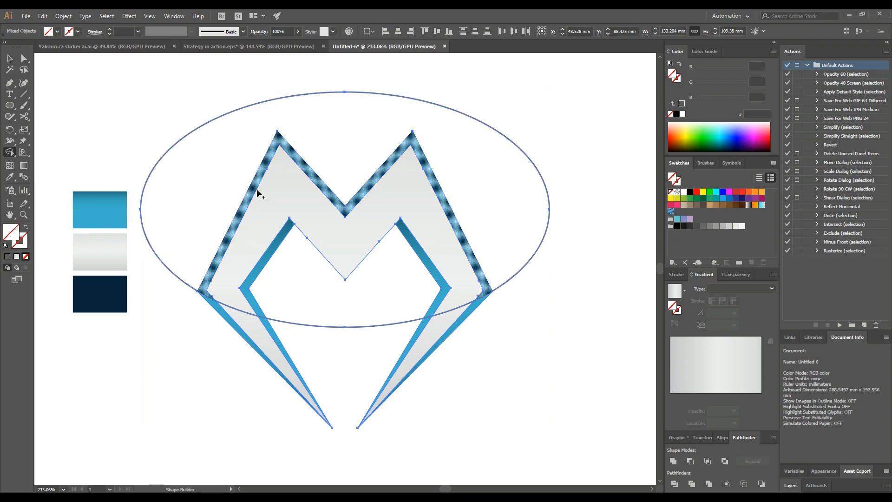
pyautogui.click(263, 189)
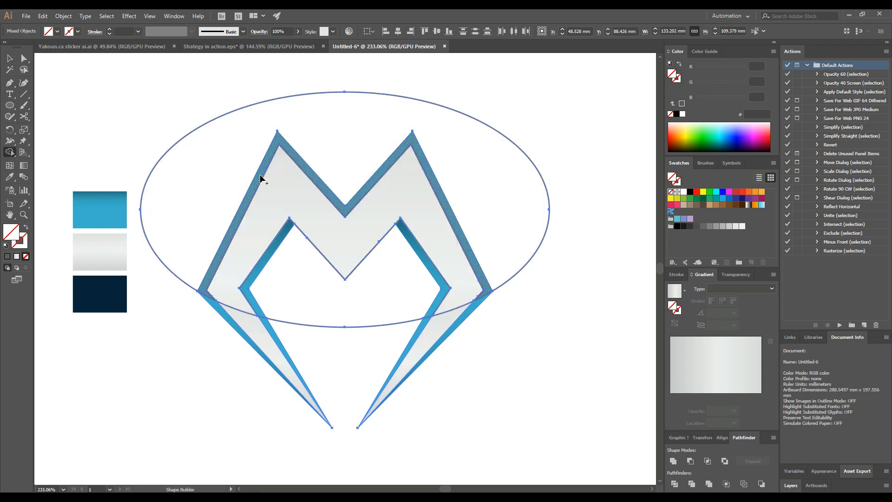
pyautogui.press('v')
pyautogui.click(547, 269)
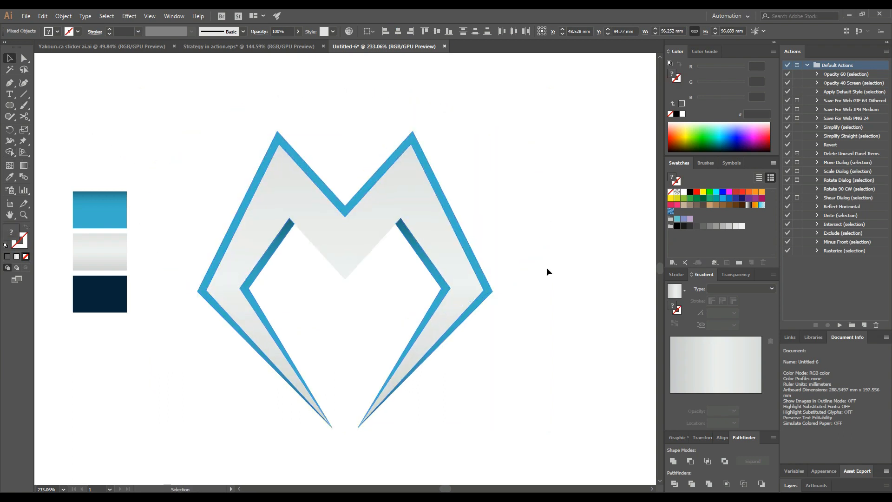
# Step: Fill the two unfilled overlay shapes covering the M's upper border and interior with the Blue Sky gradient
pyautogui.click(467, 304)
pyautogui.moveTo(467, 303); pyautogui.dragTo(515, 285)
pyautogui.click(501, 287)
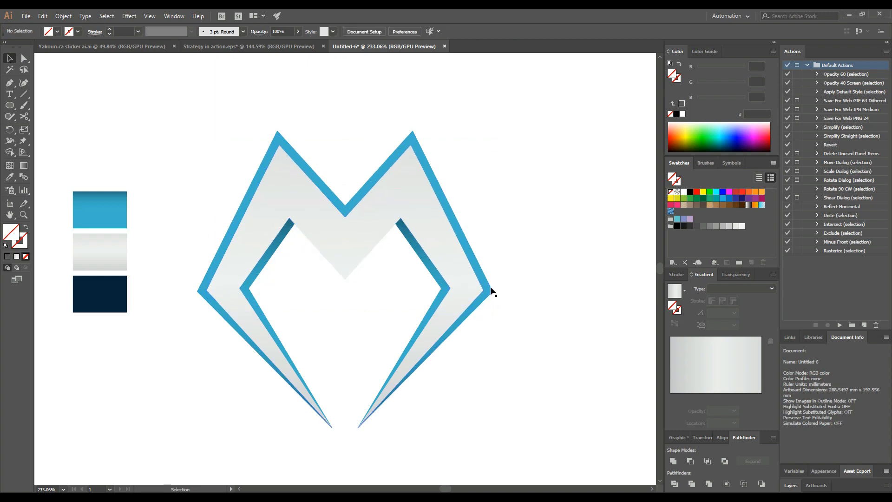
pyautogui.click(491, 287)
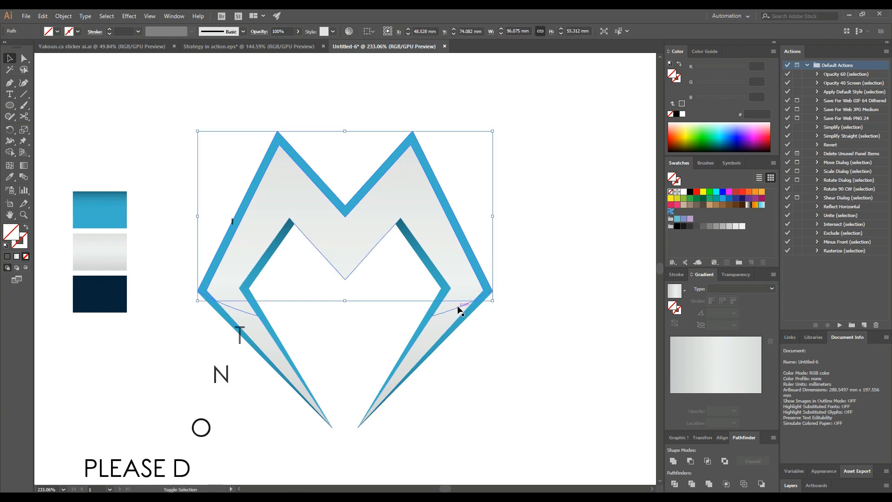
pyautogui.click(457, 307)
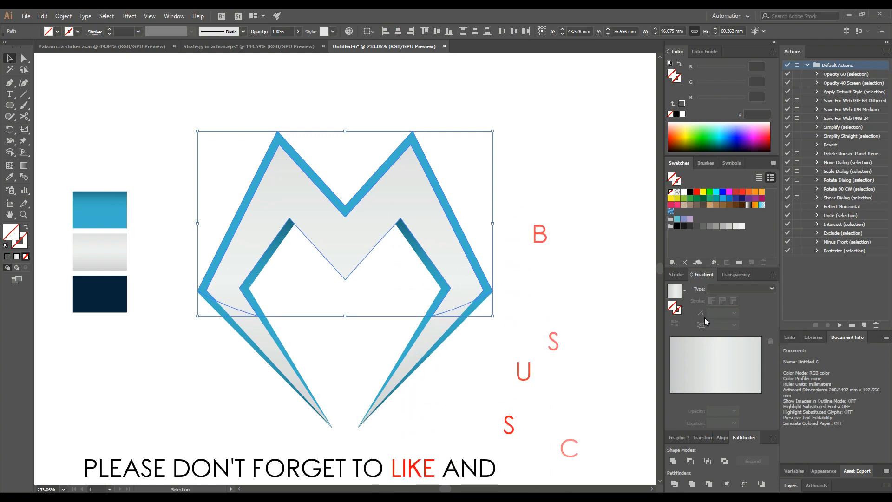
pyautogui.click(681, 291)
pyautogui.click(684, 292)
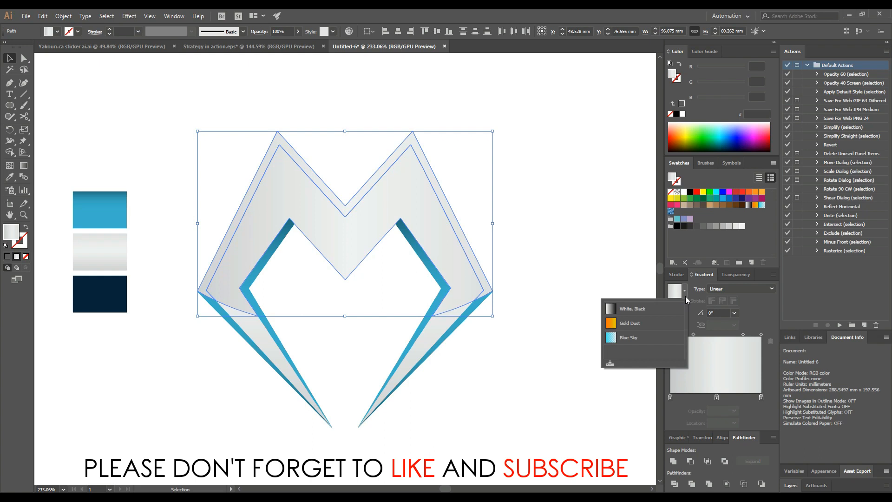
pyautogui.click(628, 339)
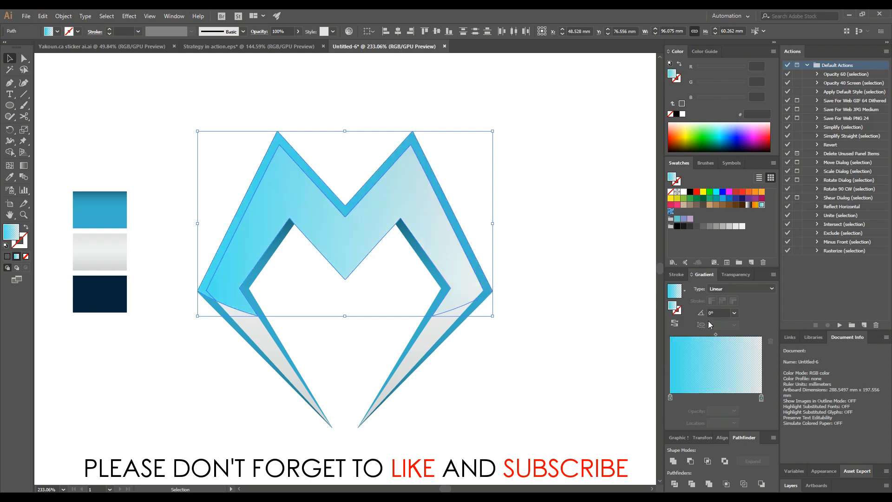
# Step: Set the overlay gradient's angle to 90° and change its opaque start stop to white
pyautogui.click(676, 326)
pyautogui.click(678, 325)
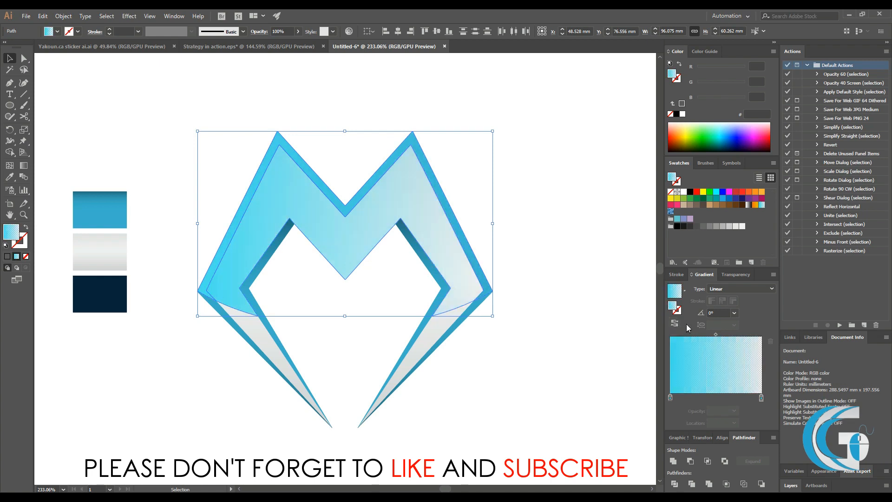
pyautogui.click(734, 313)
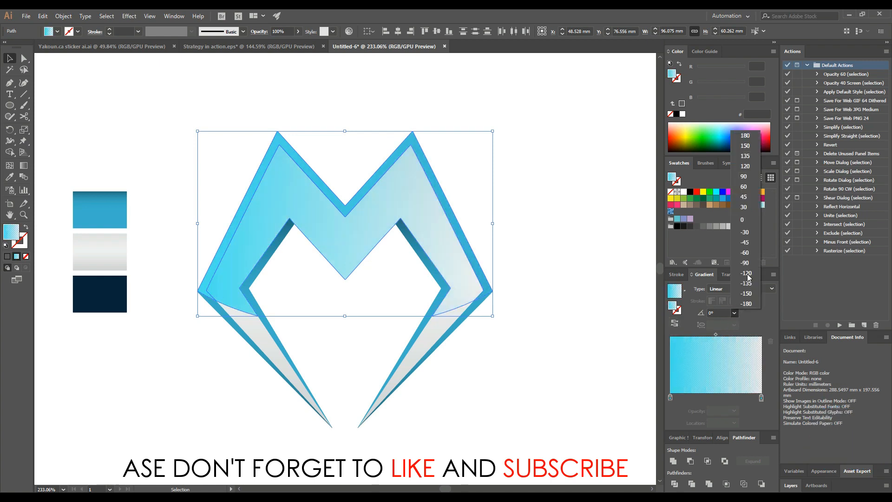
pyautogui.click(748, 180)
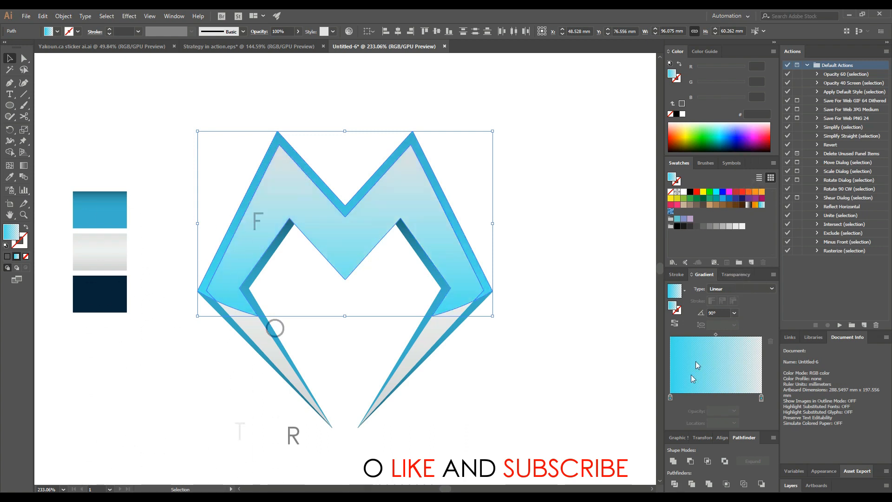
pyautogui.doubleClick(671, 398)
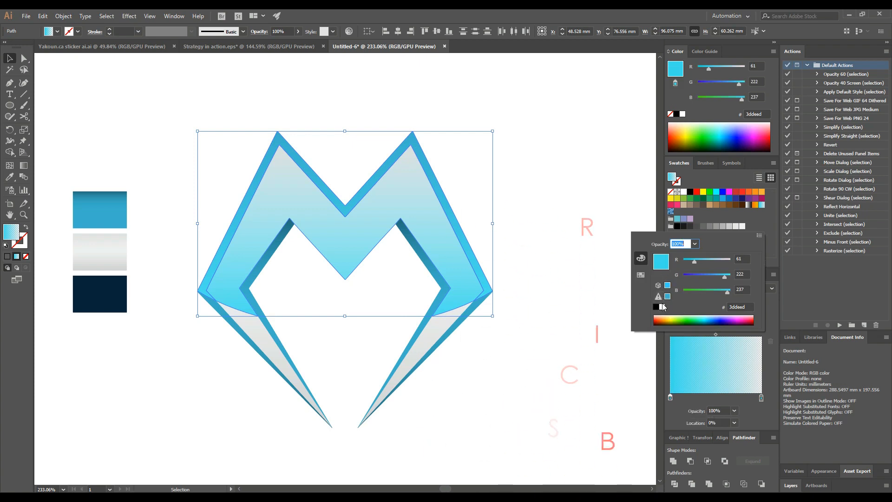
pyautogui.click(662, 307)
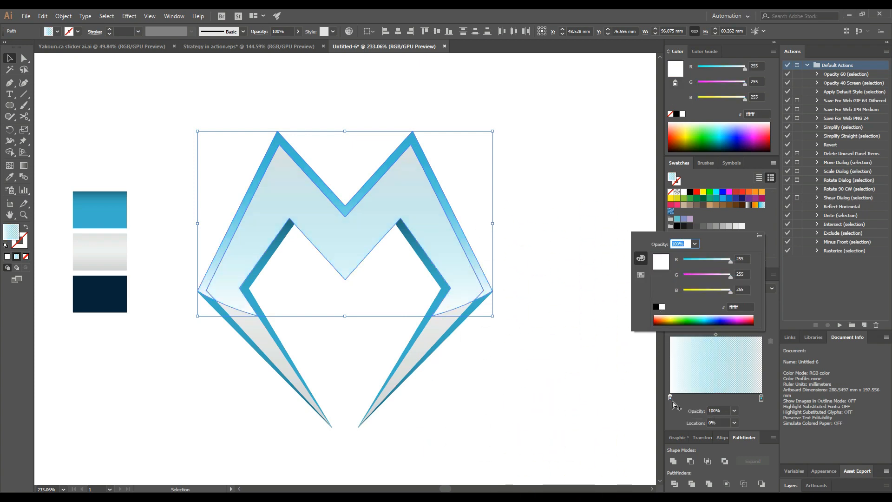
pyautogui.click(756, 411)
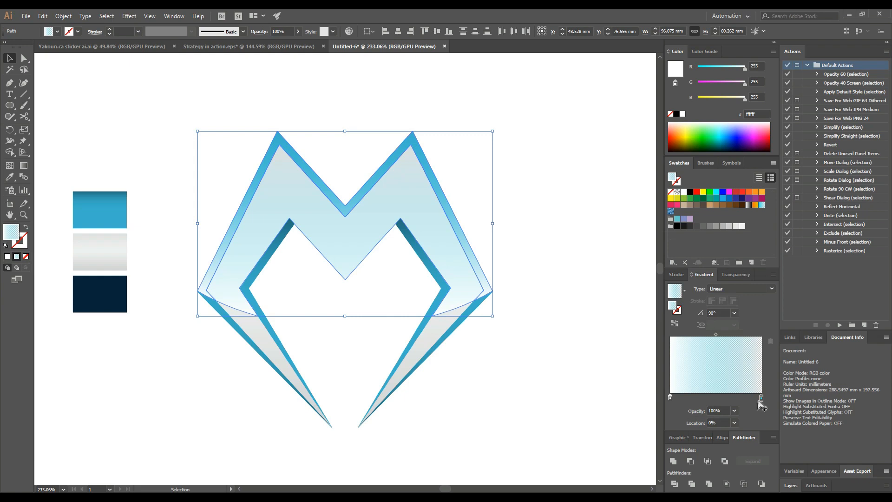
# Step: Change the overlay gradient's transparent end stop to white and move it to a 40.5% location
pyautogui.click(763, 399)
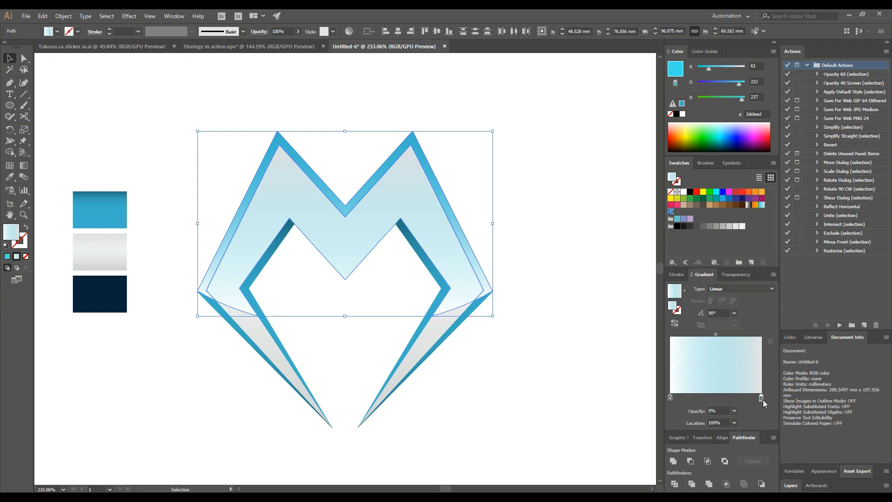
pyautogui.doubleClick(763, 399)
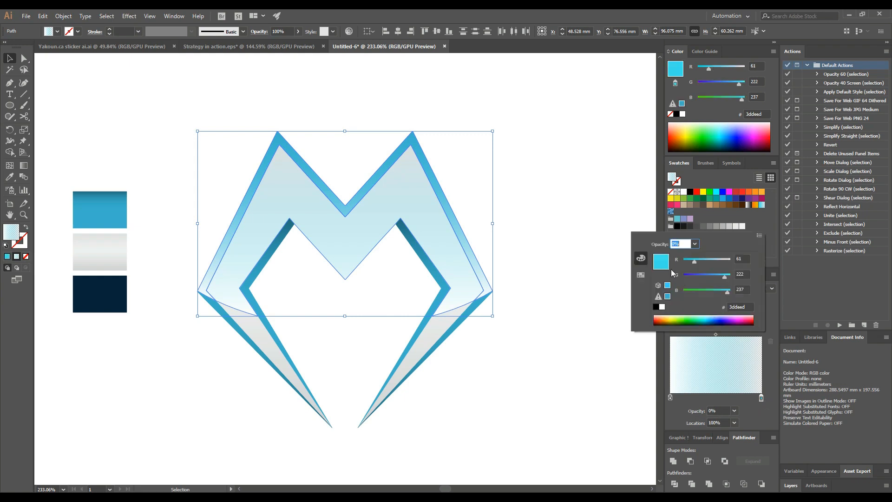
pyautogui.click(662, 308)
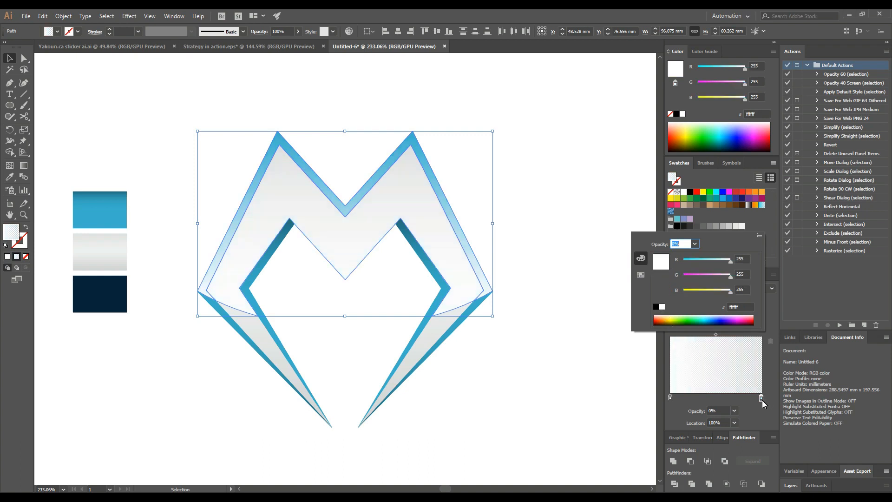
pyautogui.click(762, 400)
pyautogui.moveTo(744, 395); pyautogui.dragTo(714, 396)
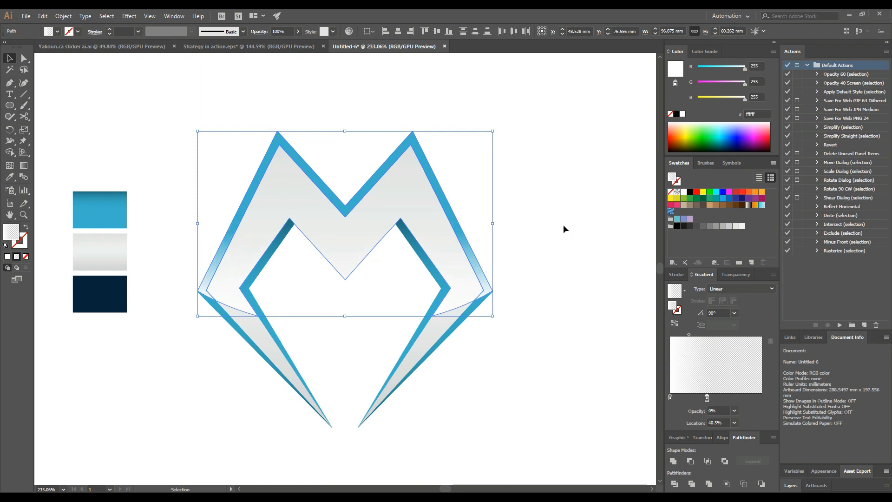
pyautogui.click(202, 111)
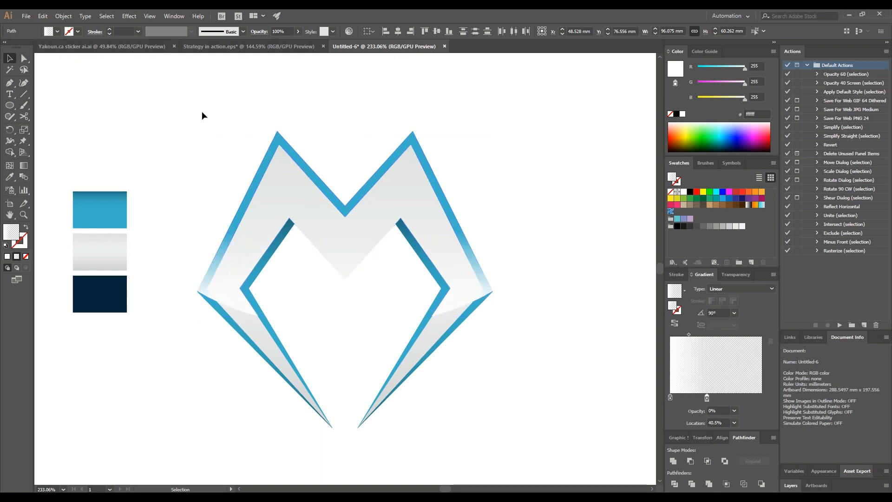
# Step: Ungroup the original M group that lies beneath the highlight overlays
pyautogui.click(257, 337)
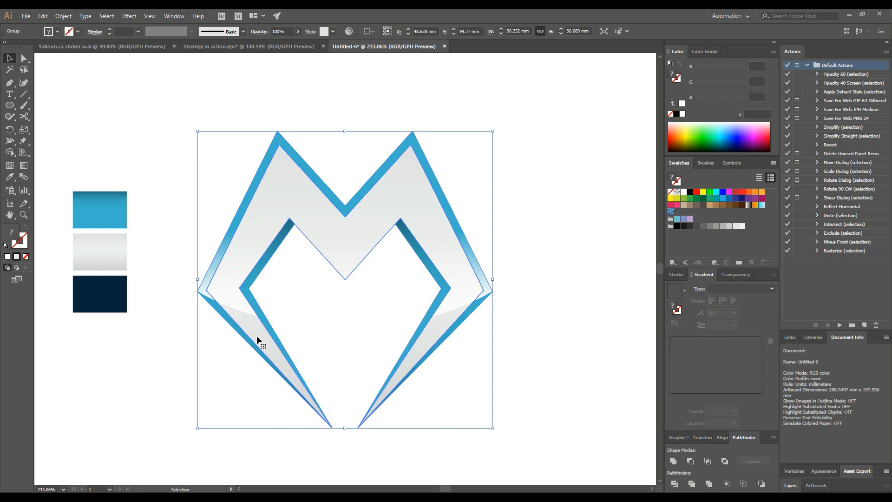
pyautogui.rightClick(203, 181)
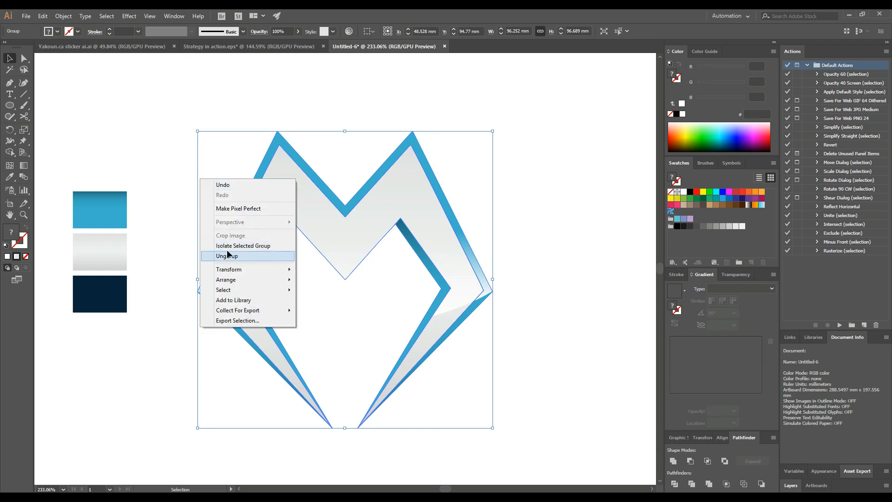
pyautogui.click(227, 254)
# Step: Copy the M's silver interior shape and paste the duplicate in front of it
pyautogui.click(255, 338)
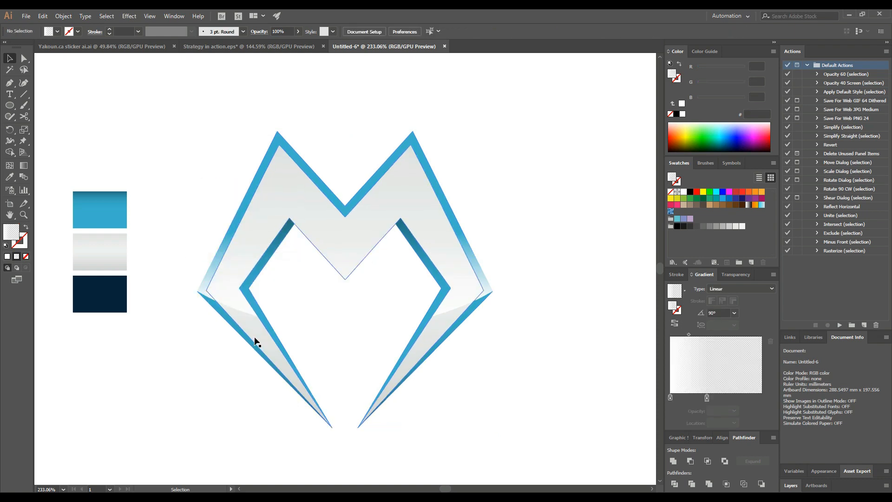
pyautogui.rightClick(187, 204)
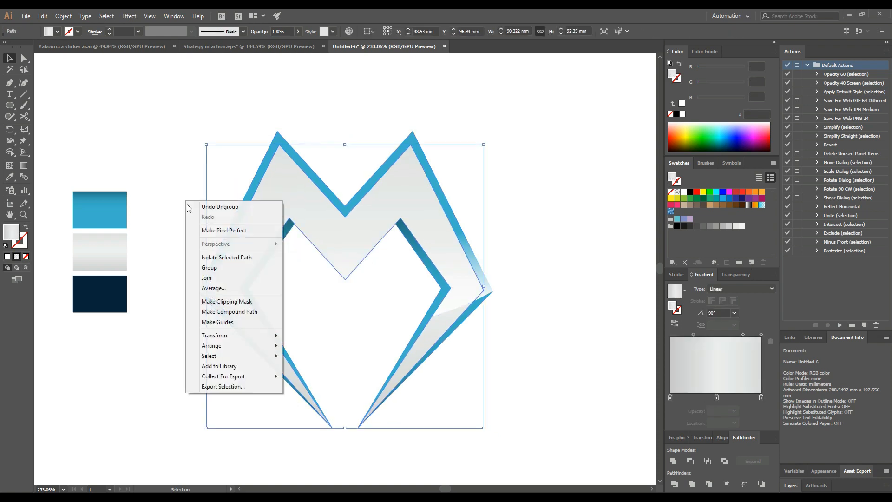
pyautogui.click(41, 17)
pyautogui.click(68, 60)
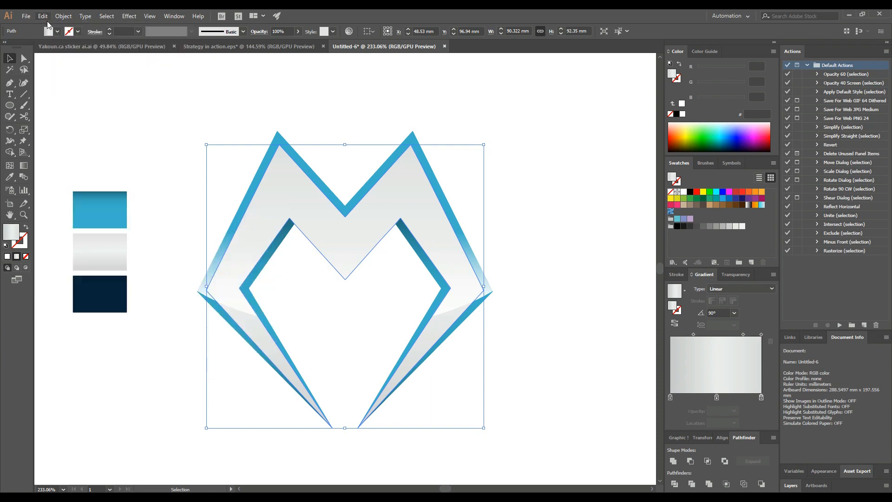
pyautogui.click(43, 16)
pyautogui.click(77, 80)
# Step: Set the duplicated silver interior's blend mode to Multiply
pyautogui.click(729, 275)
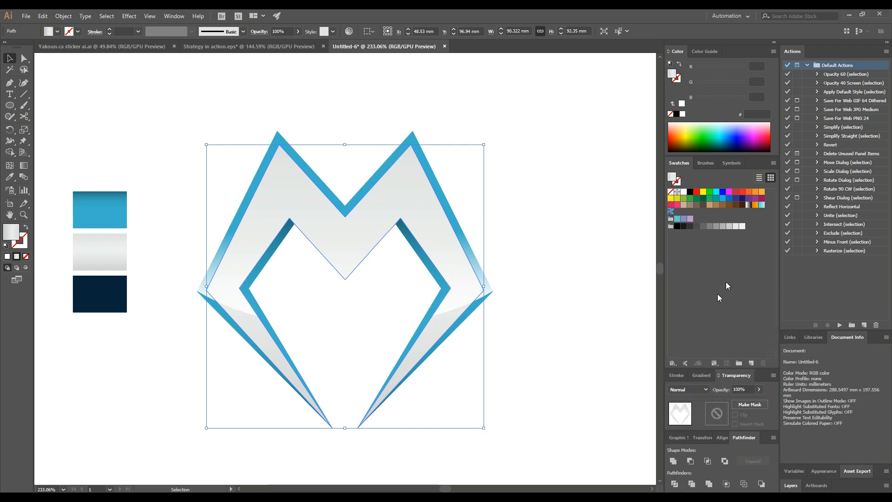
pyautogui.click(697, 389)
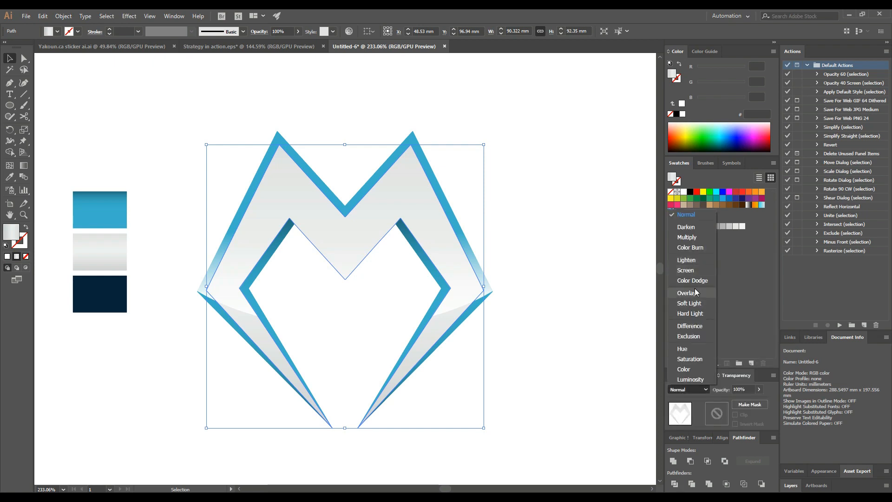
pyautogui.click(693, 241)
pyautogui.click(578, 238)
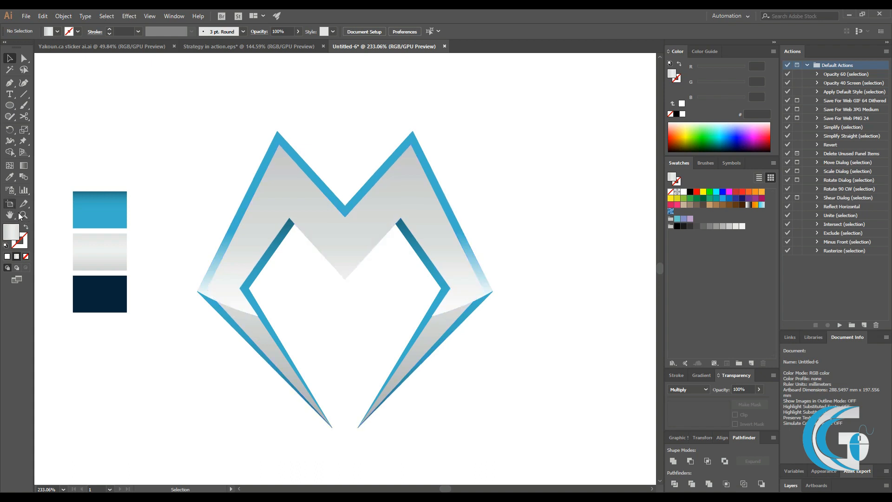
# Step: Select the white overlay shapes on the M's upper part and move their gradient's transparent stop to an 81% location
pyautogui.press('z')
pyautogui.keyDown('alt'); pyautogui.click(373, 280); pyautogui.keyUp('alt')
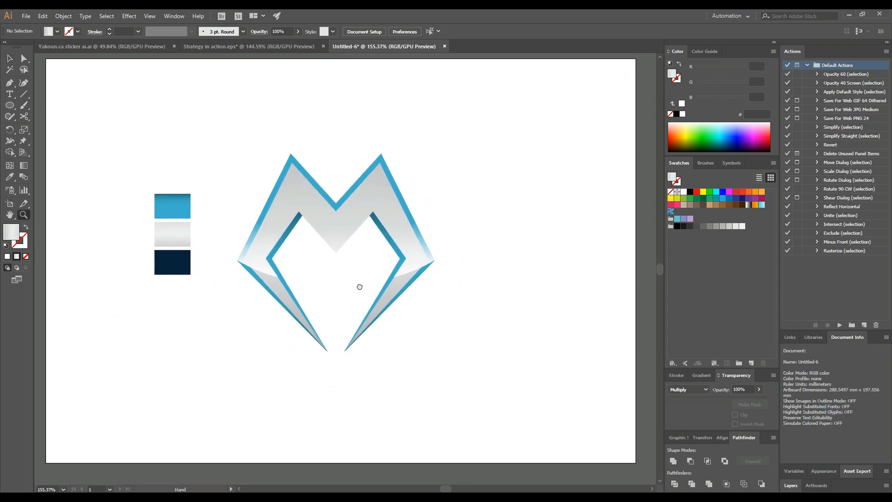
pyautogui.click(9, 59)
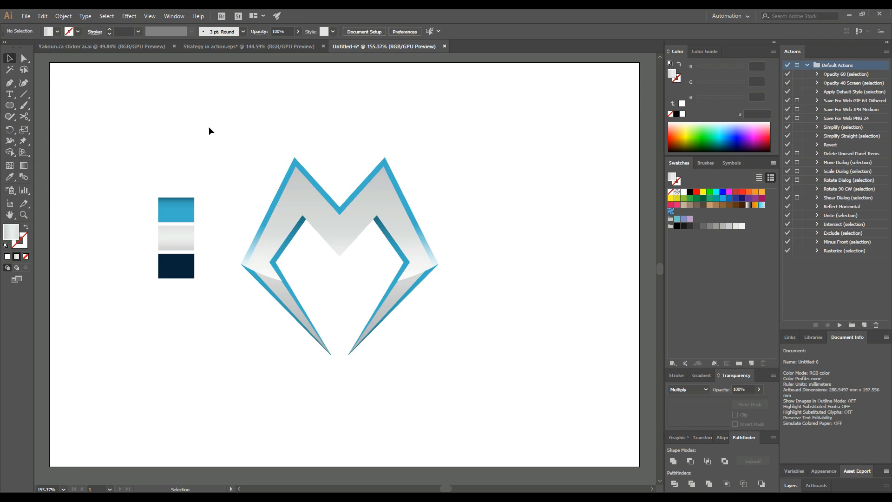
pyautogui.click(416, 261)
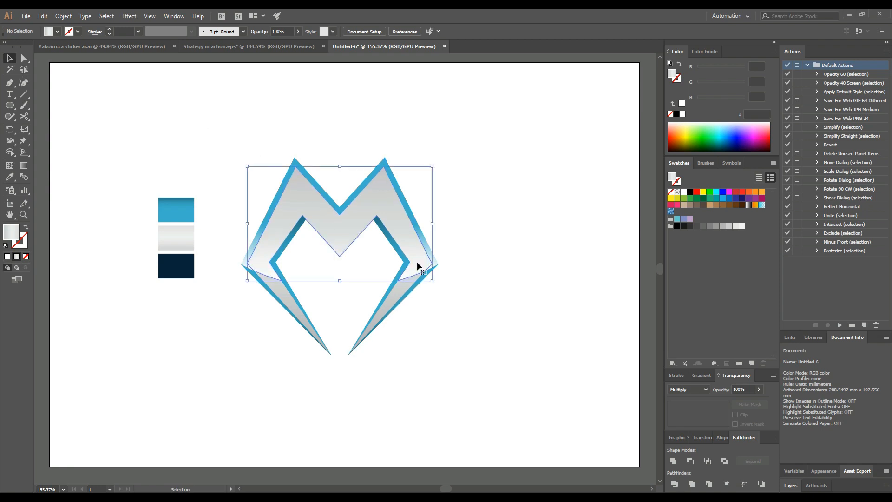
pyautogui.click(701, 375)
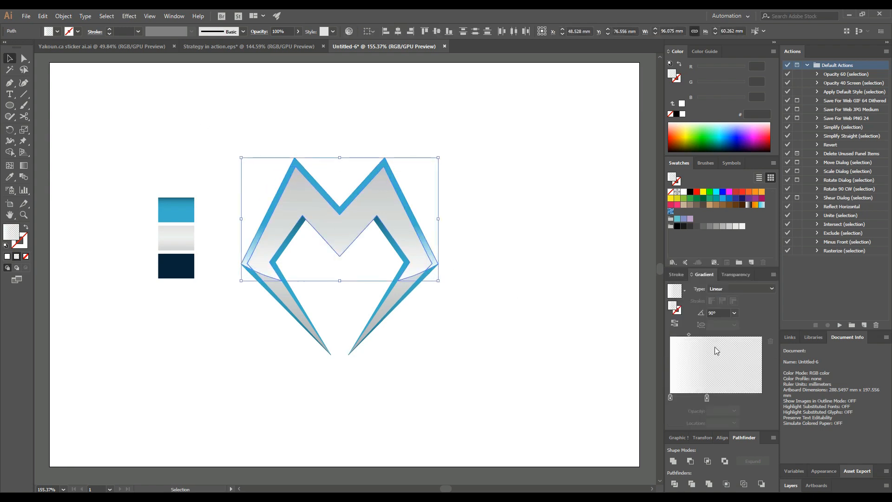
pyautogui.moveTo(708, 399); pyautogui.dragTo(745, 398)
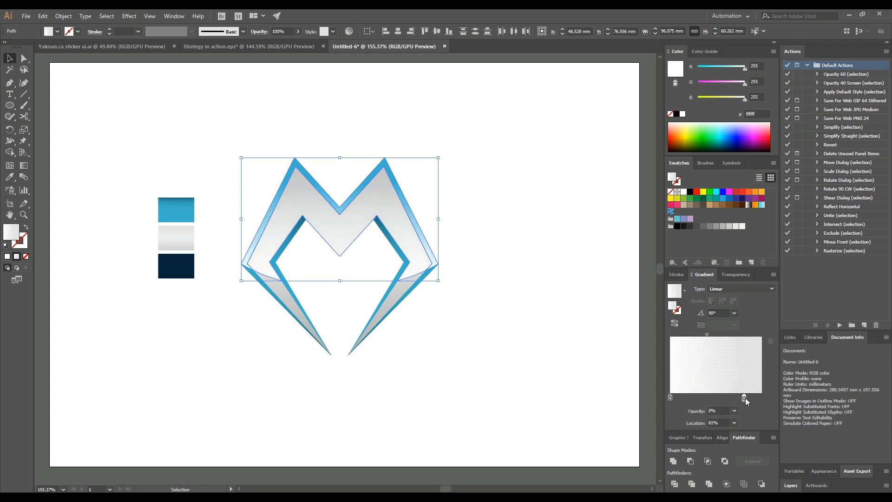
# Step: Reduce the opacity of the overlay gradient's white start stop to 80%
pyautogui.doubleClick(670, 396)
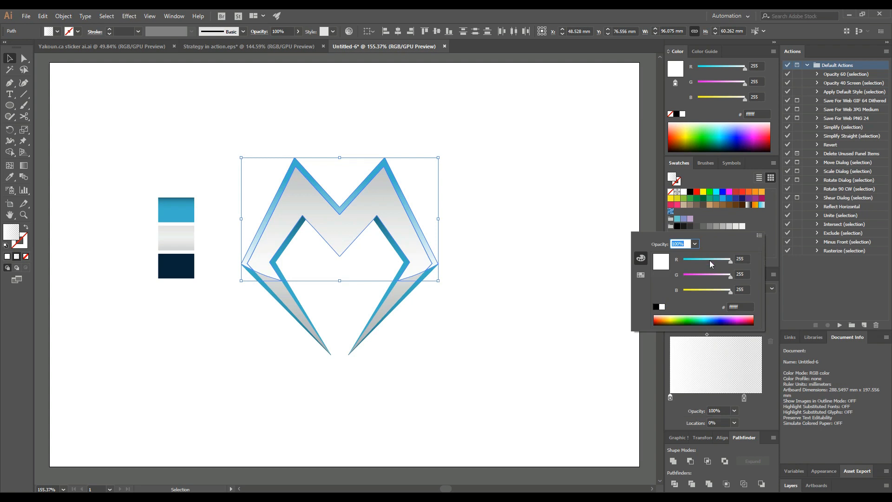
pyautogui.click(697, 242)
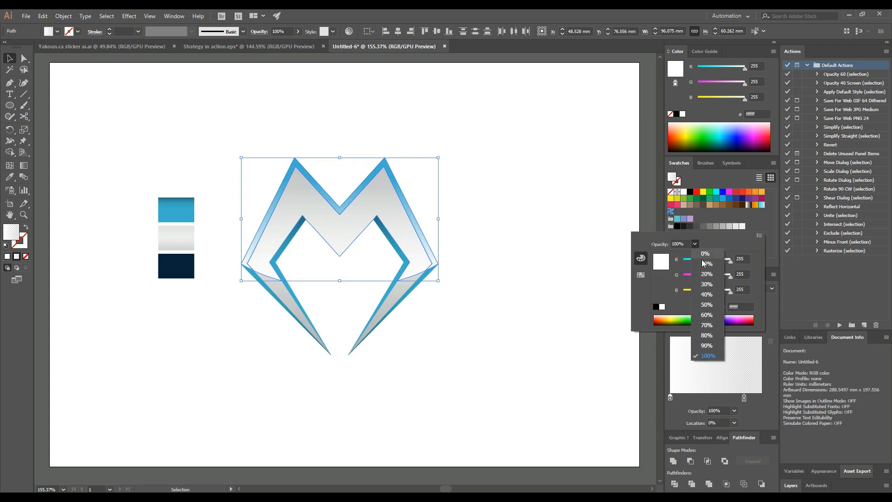
pyautogui.click(713, 337)
pyautogui.click(582, 291)
pyautogui.click(581, 291)
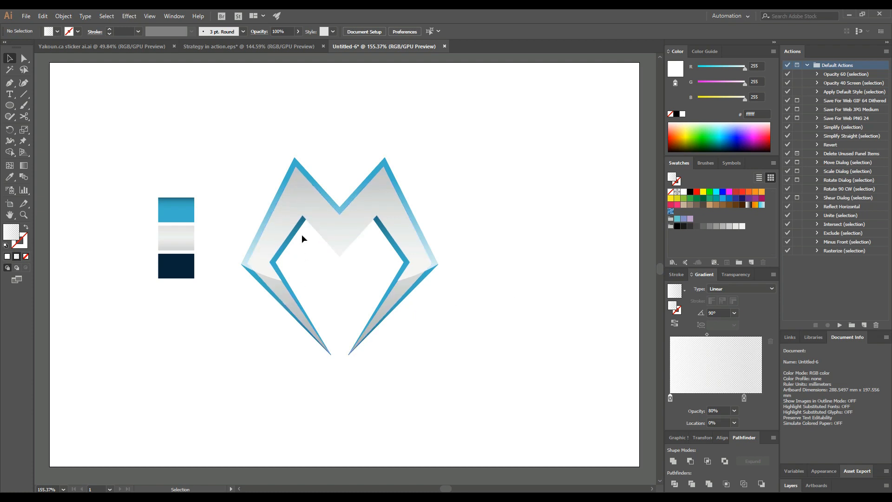
# Step: Cut the blue and silver sample rectangles and move the navy one to the artboard's upper-left corner
pyautogui.moveTo(175, 261); pyautogui.dragTo(175, 260)
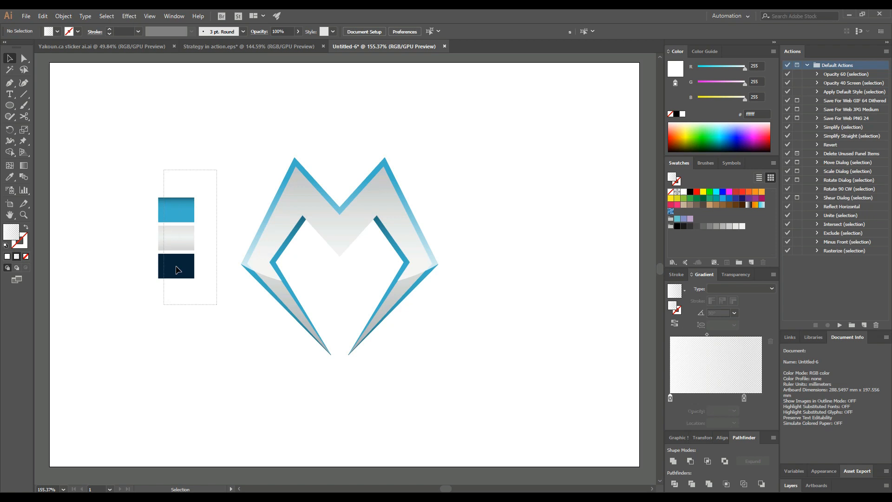
pyautogui.moveTo(125, 158); pyautogui.dragTo(122, 138)
pyautogui.keyDown('shift'); pyautogui.click(122, 175); pyautogui.keyUp('shift')
pyautogui.click(43, 16)
pyautogui.click(56, 47)
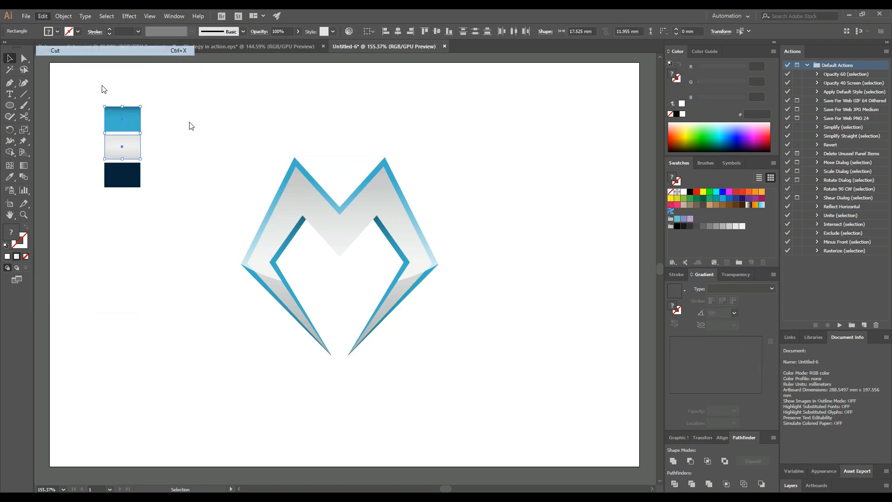
pyautogui.moveTo(100, 142); pyautogui.dragTo(91, 119)
pyautogui.click(205, 137)
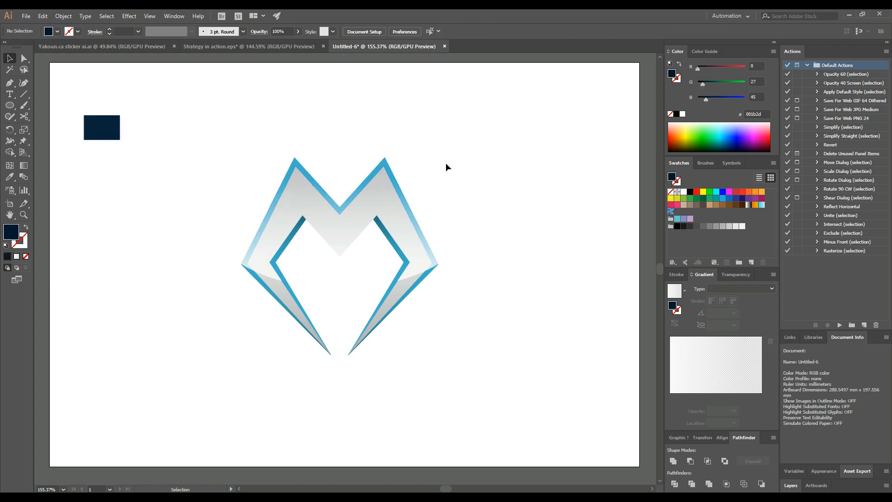
# Step: Draw an open V-shaped path with the Pen tool along the M's upper notch, between the silver interior's two peaks
pyautogui.click(10, 83)
pyautogui.click(340, 213)
pyautogui.click(296, 166)
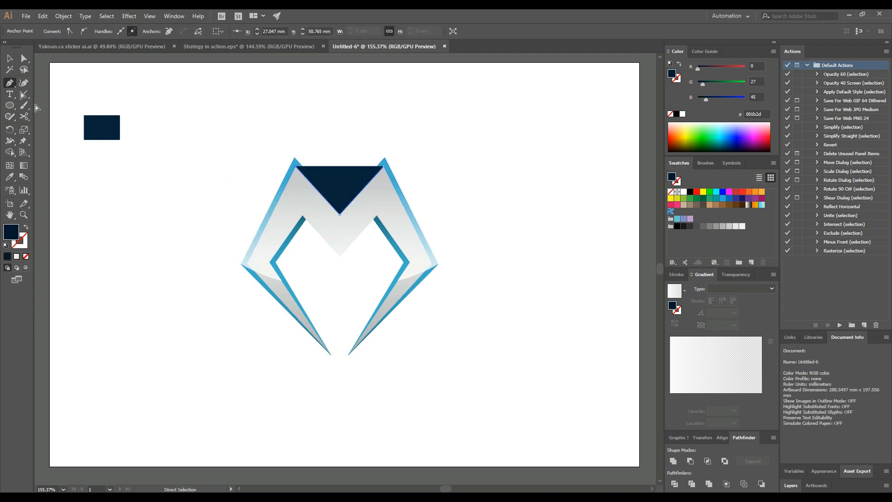
pyautogui.click(18, 257)
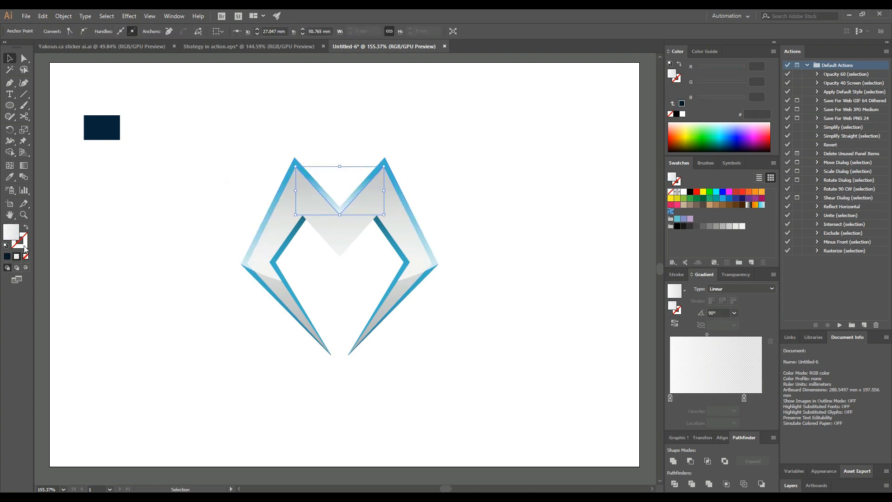
pyautogui.press('v')
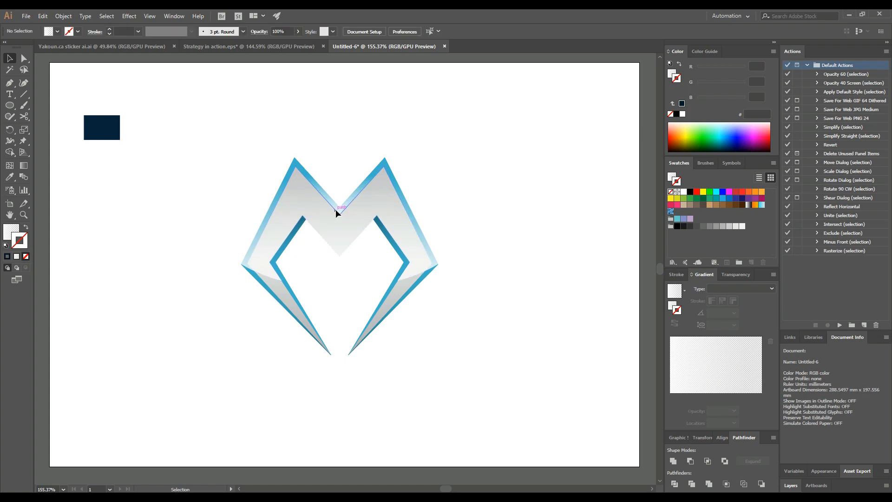
# Step: Give the V-shaped path a 2 pt navy stroke with the width profile that tapers at both ends
pyautogui.click(138, 32)
pyautogui.click(148, 84)
pyautogui.click(191, 31)
pyautogui.click(165, 58)
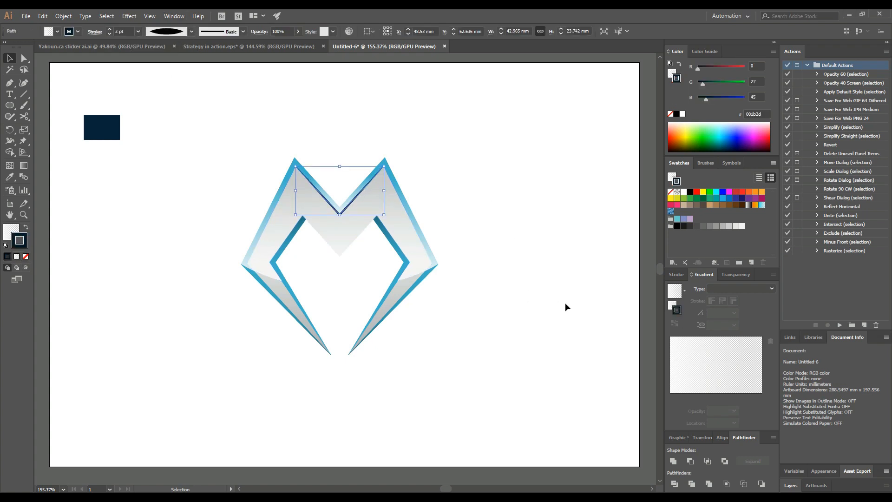
# Step: Apply a white gradient to the V path's stroke, transparent at both ends with an 80% opaque stop at 50.5%
pyautogui.click(705, 374)
pyautogui.moveTo(706, 400); pyautogui.dragTo(721, 397)
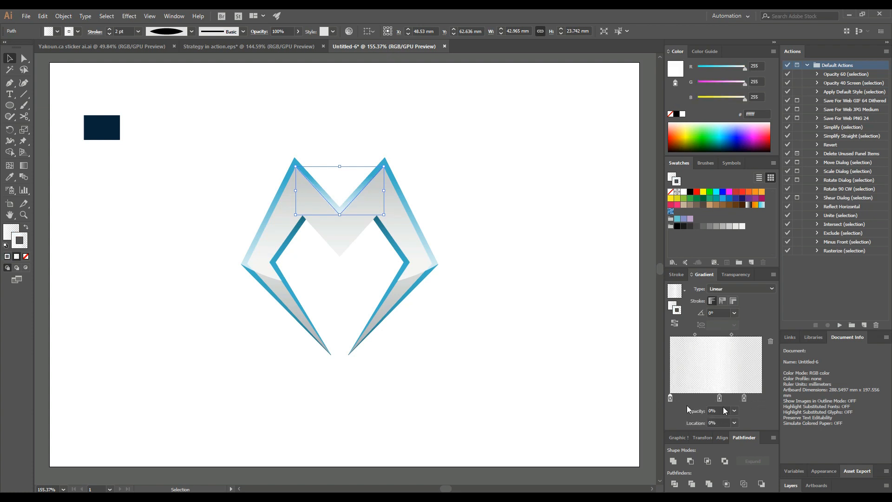
pyautogui.click(523, 320)
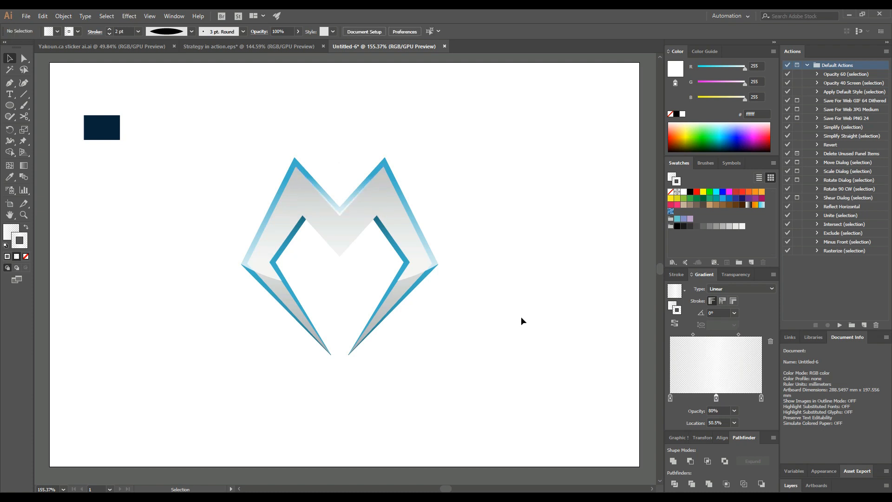
# Step: Group all the M emblem's shapes and stretch the navy rectangle over the whole artboard as a background behind them
pyautogui.click(386, 190)
pyautogui.rightClick(488, 179)
pyautogui.click(124, 128)
pyautogui.moveTo(114, 129); pyautogui.dragTo(640, 466)
pyautogui.hotkey('ctrl', 'shift', 'a')
# Step: Isolate the M group, remove the fill from the V-shaped highlight path, and exit isolation
pyautogui.click(328, 182)
pyautogui.doubleClick(328, 183)
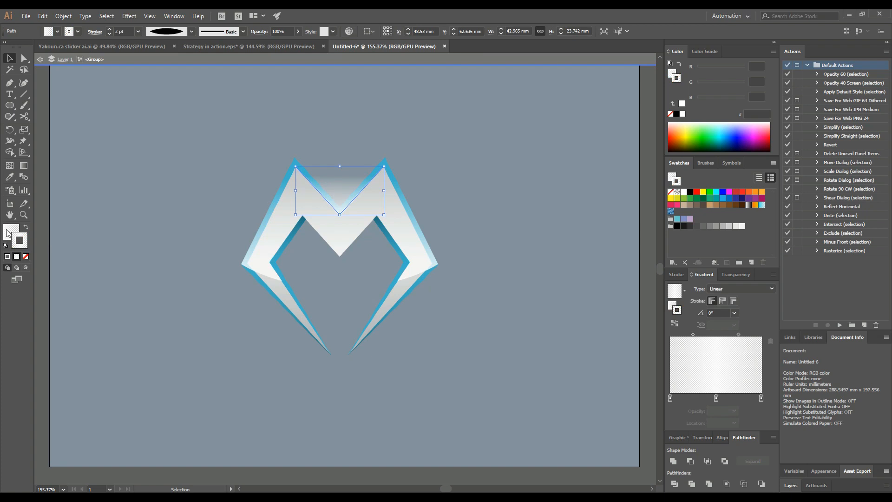
pyautogui.click(25, 256)
pyautogui.click(173, 58)
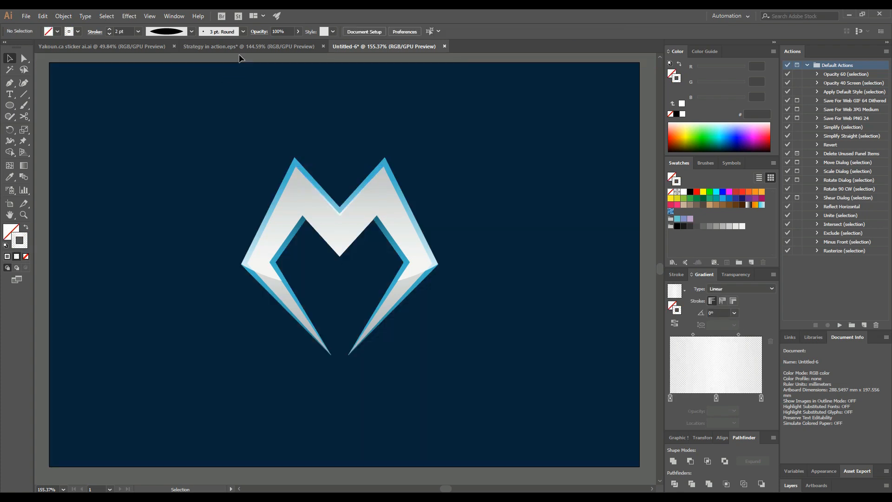
# Step: Scale the M emblem group up slightly and nudge it a little down and to the right on the navy background
pyautogui.click(410, 228)
pyautogui.moveTo(442, 155); pyautogui.dragTo(446, 148)
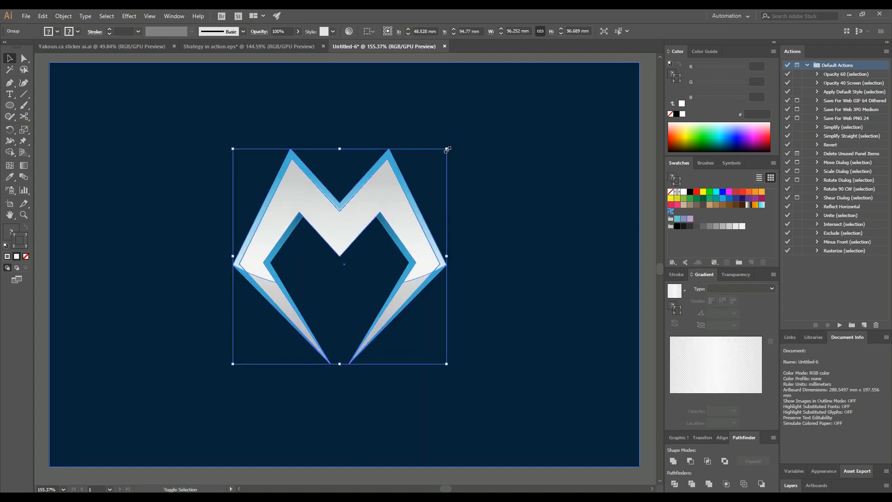
pyautogui.moveTo(398, 203); pyautogui.dragTo(402, 207)
pyautogui.hotkey('ctrl', 'h')
# Step: Draw a tall narrow ellipse about 32 × 92 mm on the navy background beside the M's left edge
pyautogui.moveTo(10, 105); pyautogui.dragTo(44, 125)
pyautogui.moveTo(139, 153); pyautogui.dragTo(200, 334)
pyautogui.press('v')
# Step: Apply a white-to-black radial gradient to the ellipse and stretch it to the ellipse's full height
pyautogui.click(674, 291)
pyautogui.click(741, 289)
pyautogui.click(718, 302)
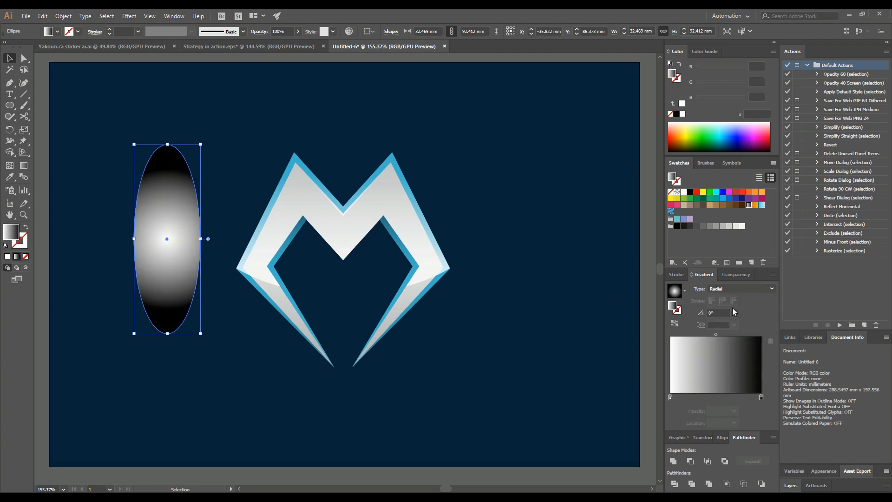
pyautogui.click(23, 166)
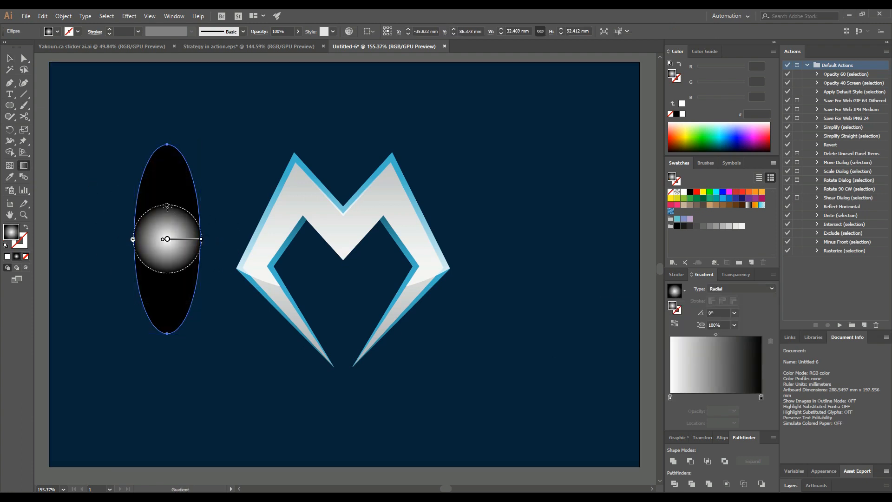
pyautogui.moveTo(167, 147); pyautogui.dragTo(168, 145)
pyautogui.click(10, 58)
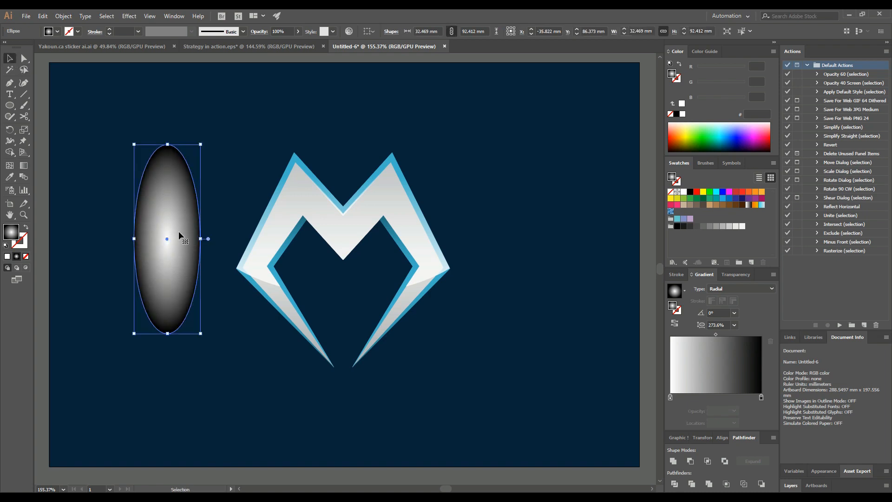
# Step: Shift the radial gradient's midpoint toward the white stop and set the black outer stop's opacity to 0%
pyautogui.moveTo(716, 334); pyautogui.dragTo(700, 334)
pyautogui.doubleClick(761, 397)
pyautogui.click(718, 235)
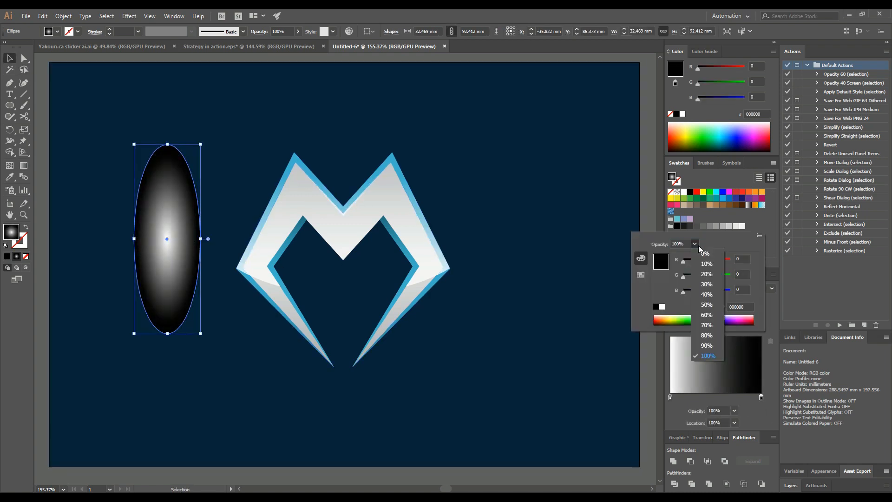
pyautogui.click(699, 246)
pyautogui.click(685, 405)
# Step: Set the ellipse's blending mode to Color Dodge and tilt it along the outer edge of the M's left arm
pyautogui.click(736, 274)
pyautogui.click(688, 390)
pyautogui.click(685, 282)
pyautogui.moveTo(201, 239); pyautogui.dragTo(284, 230)
pyautogui.moveTo(299, 122); pyautogui.dragTo(338, 135)
pyautogui.moveTo(289, 186); pyautogui.dragTo(295, 173)
# Step: Make a reflected copy of the flare ellipse and place it along the outer edge of the M's right arm
pyautogui.rightClick(300, 168)
pyautogui.moveTo(358, 302)
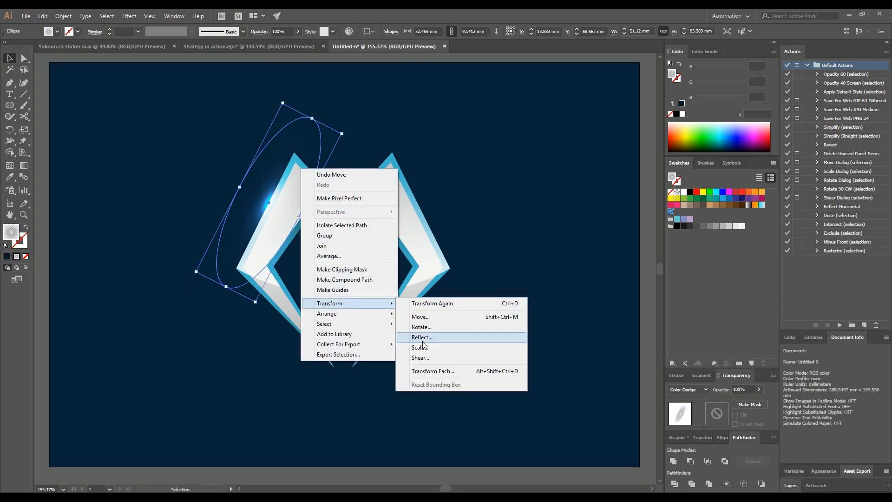
pyautogui.click(428, 338)
pyautogui.press('Return')
pyautogui.moveTo(334, 237); pyautogui.dragTo(444, 256)
pyautogui.click(540, 231)
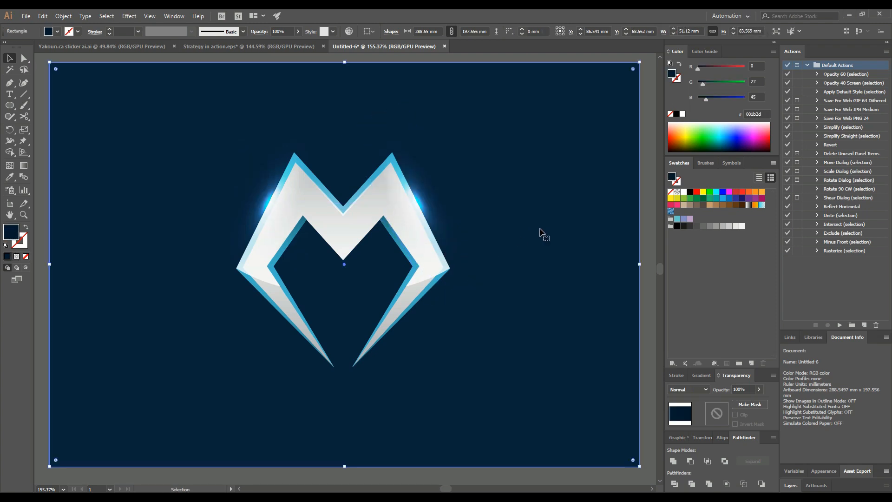
# Step: Group the two flare ellipses on the M's outer edges
pyautogui.click(458, 253)
pyautogui.keyDown('shift'); pyautogui.click(280, 199); pyautogui.keyUp('shift')
pyautogui.rightClick(348, 110)
pyautogui.click(394, 181)
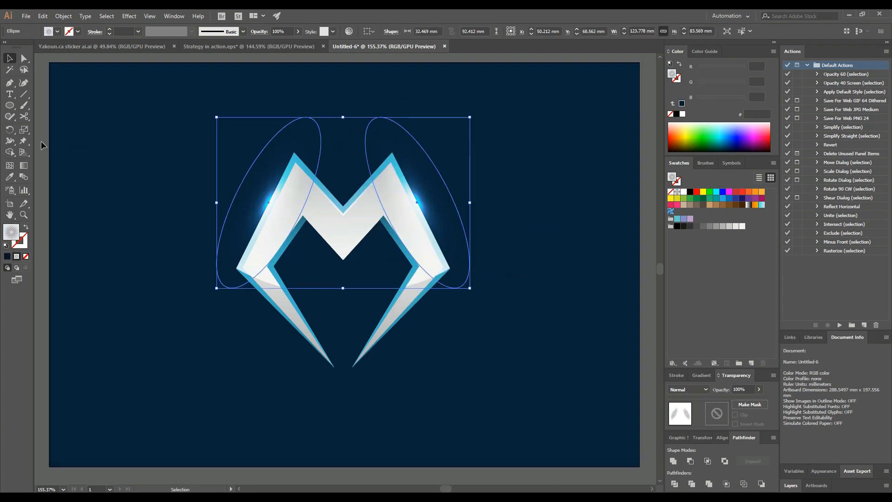
pyautogui.click(41, 141)
# Step: Horizontally centre the M emblem and its flares on the navy background
pyautogui.press('z')
pyautogui.scroll(-1, 345, 229)
pyautogui.hotkey('ctrl', 'a')
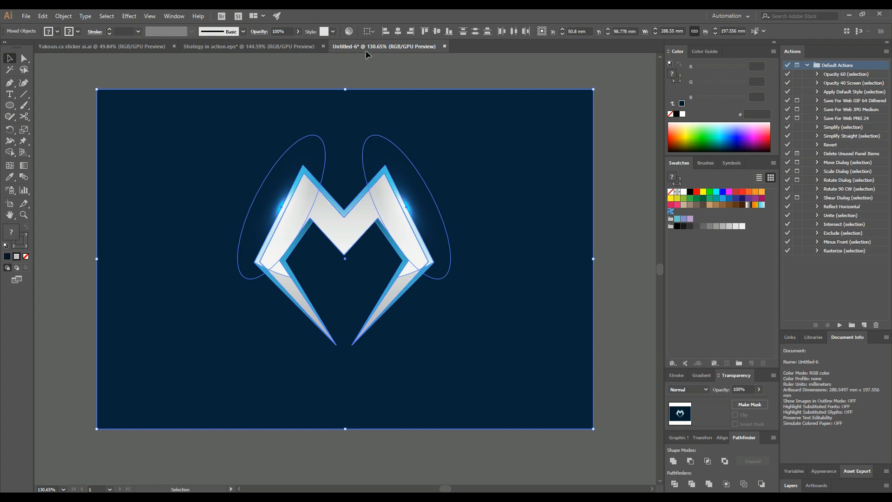
pyautogui.click(609, 142)
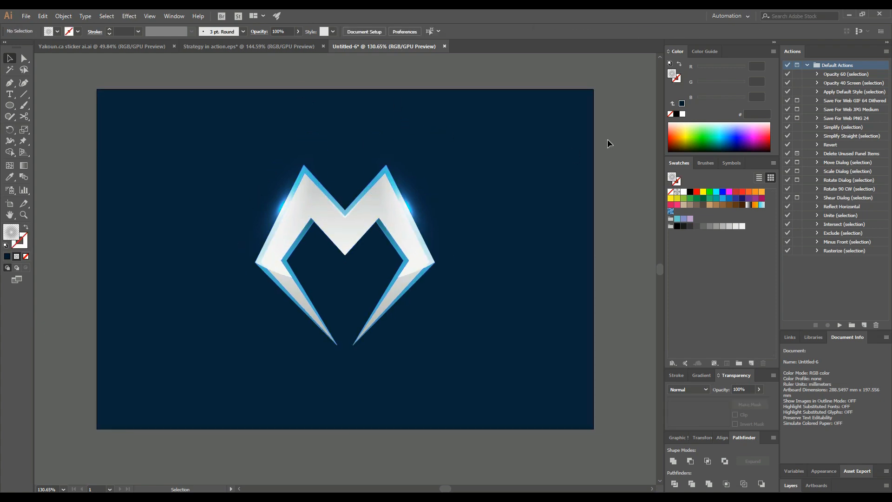
# Step: Copy the M emblem group, paste it in front, and move one M without flares to the artboard's left edge
pyautogui.click(372, 200)
pyautogui.rightClick(156, 144)
pyautogui.click(43, 16)
pyautogui.click(88, 61)
pyautogui.click(43, 16)
pyautogui.click(95, 80)
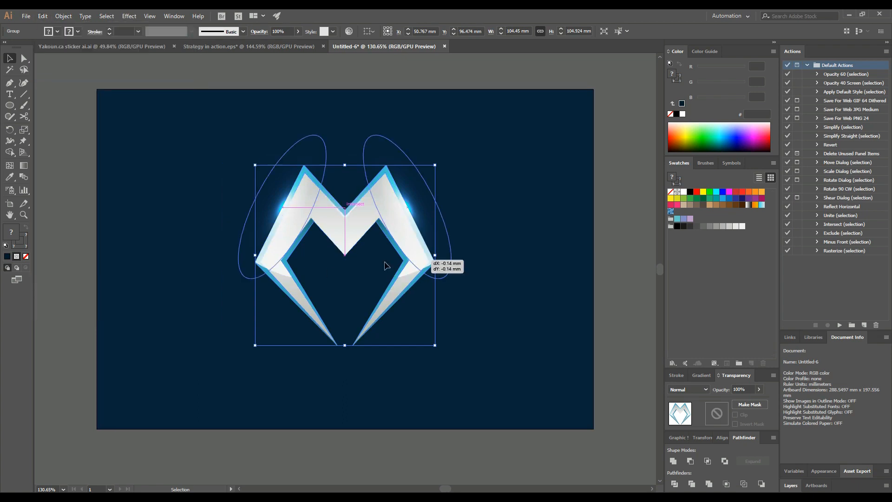
pyautogui.click(404, 294)
pyautogui.moveTo(405, 294); pyautogui.dragTo(197, 295)
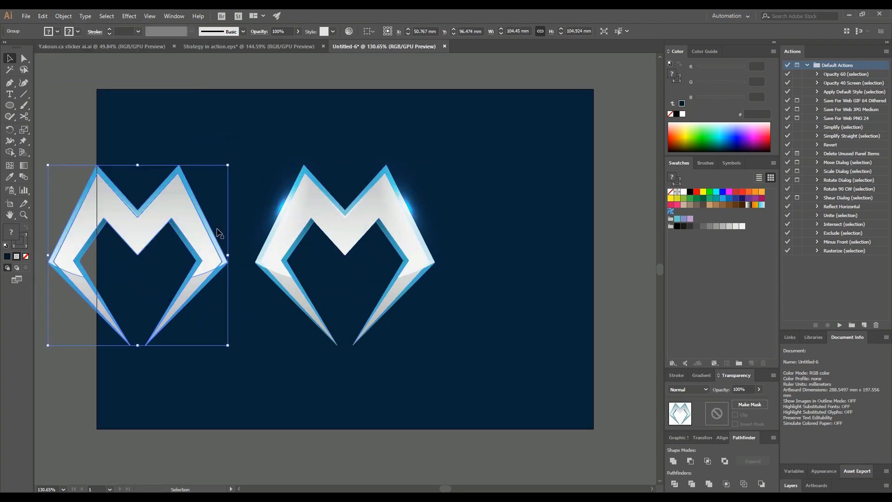
# Step: Enlarge the M copy to about 192 × 193 mm over the artboard's left edge and place a duplicate over the right edge
pyautogui.moveTo(228, 161); pyautogui.dragTo(302, 90)
pyautogui.moveTo(259, 209); pyautogui.dragTo(208, 245)
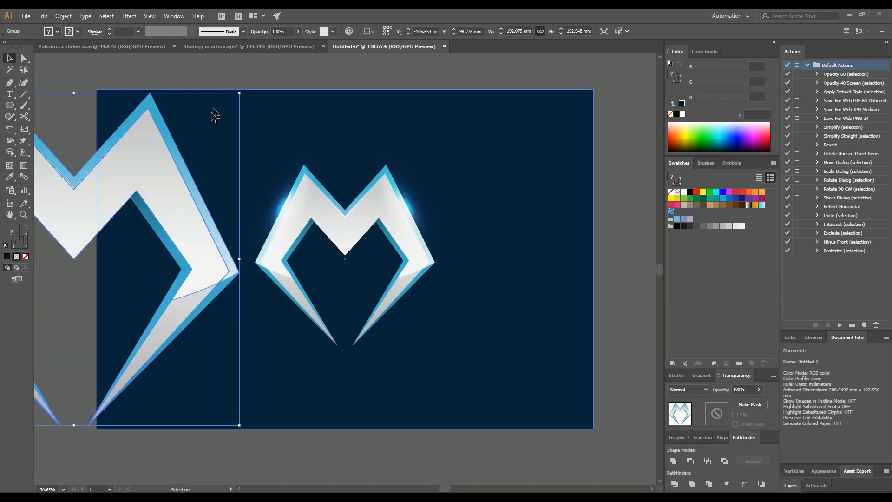
pyautogui.hotkey('ctrl', 'shift', 'a')
pyautogui.scroll(-2, 416, 258)
pyautogui.moveTo(155, 293); pyautogui.dragTo(460, 285)
pyautogui.hotkey('ctrl', 'shift', 'a')
# Step: Group the two large side M's and lower the group's opacity to 6%
pyautogui.hotkey('ctrl', 'a')
pyautogui.hotkey('ctrl', 'g')
pyautogui.keyDown('shift'); pyautogui.click(442, 180); pyautogui.keyUp('shift')
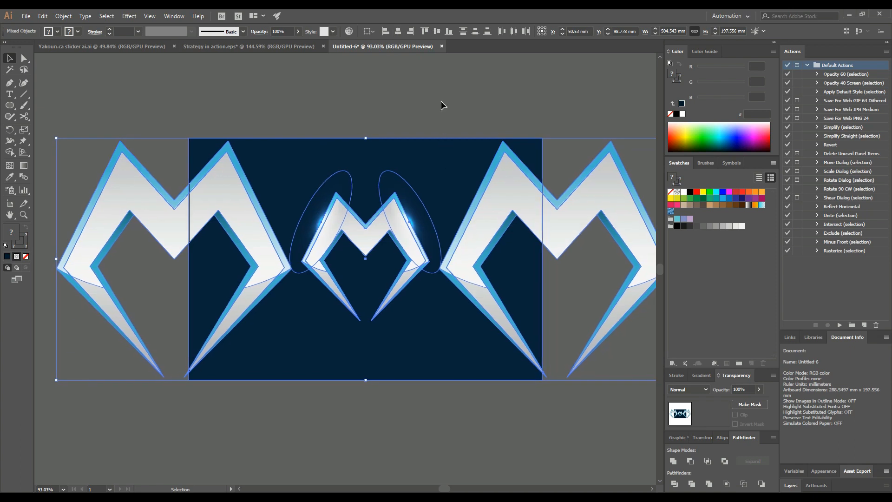
pyautogui.hotkey('ctrl', 'g')
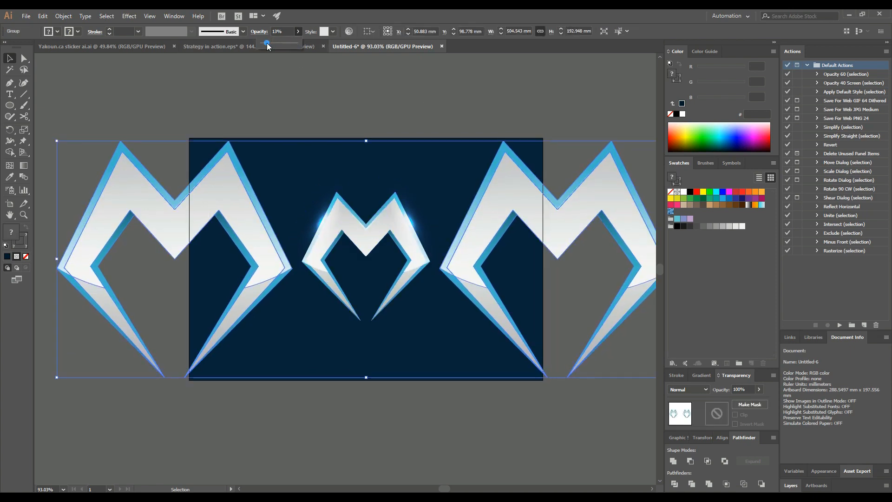
pyautogui.moveTo(267, 42); pyautogui.dragTo(266, 42)
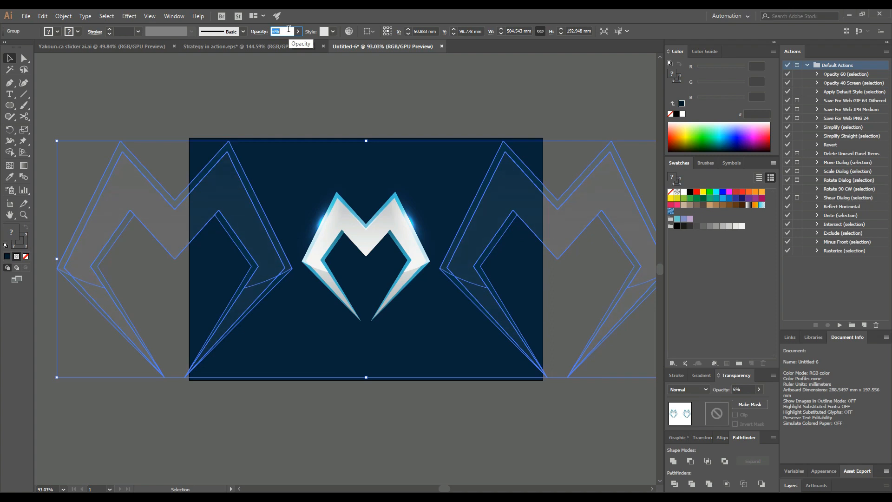
pyautogui.click(288, 132)
# Step: Add the white 48 pt text "STRATEGY IN ACTION" below the M emblem
pyautogui.moveTo(416, 288); pyautogui.dragTo(414, 261)
pyautogui.click(13, 96)
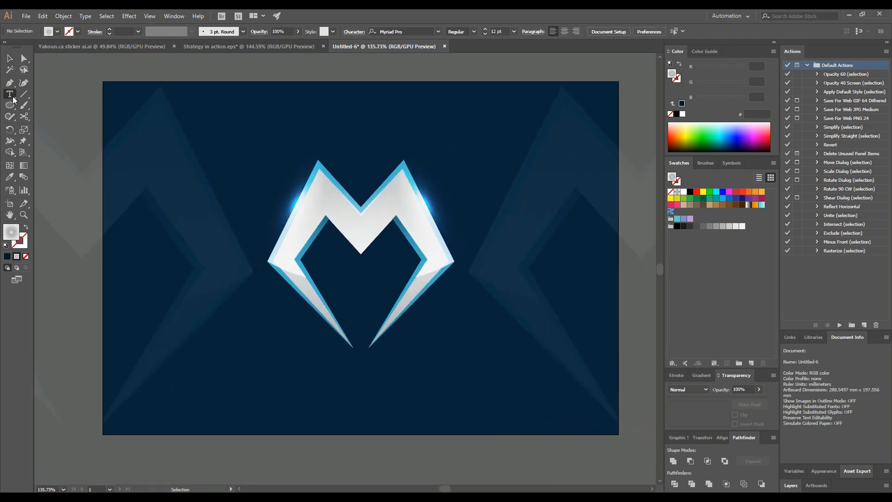
pyautogui.click(297, 403)
pyautogui.click(445, 31)
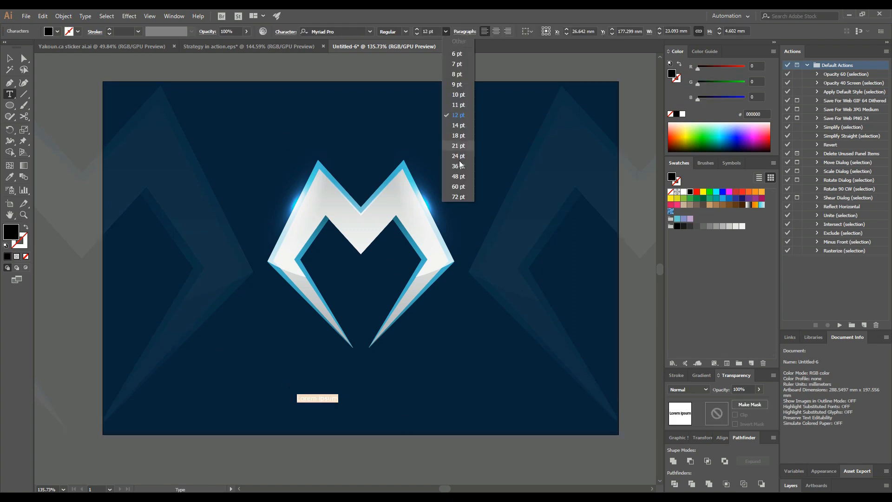
pyautogui.click(458, 178)
pyautogui.click(57, 32)
pyautogui.click(18, 48)
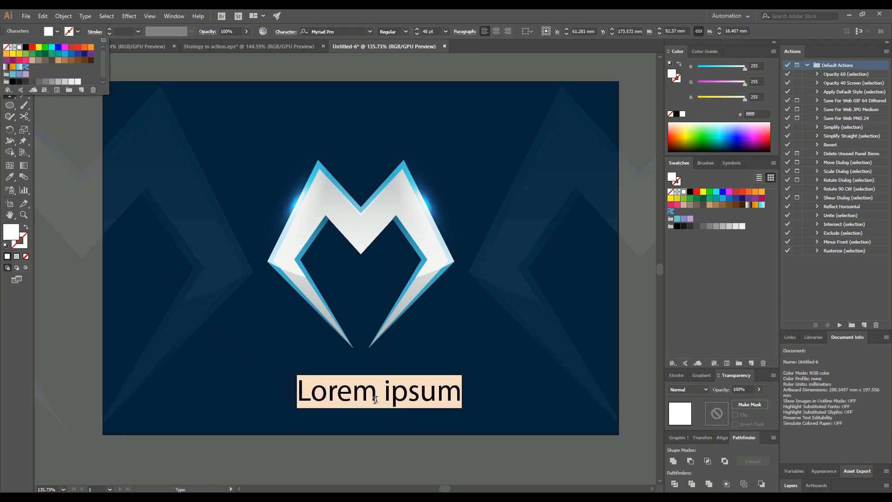
pyautogui.write('STRATEGY IN ACTION')
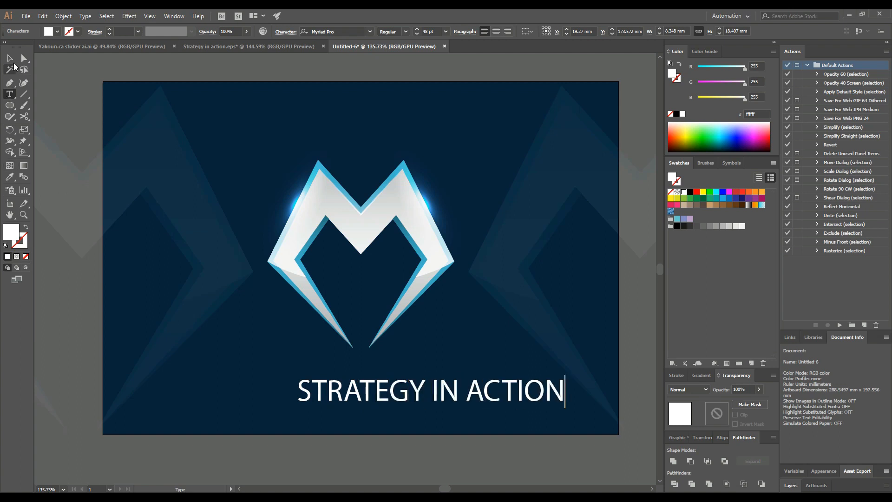
# Step: Shift the text line left beneath the M emblem and set its font to Alte Haas Grotesk
pyautogui.click(10, 58)
pyautogui.moveTo(441, 400); pyautogui.dragTo(367, 395)
pyautogui.click(370, 31)
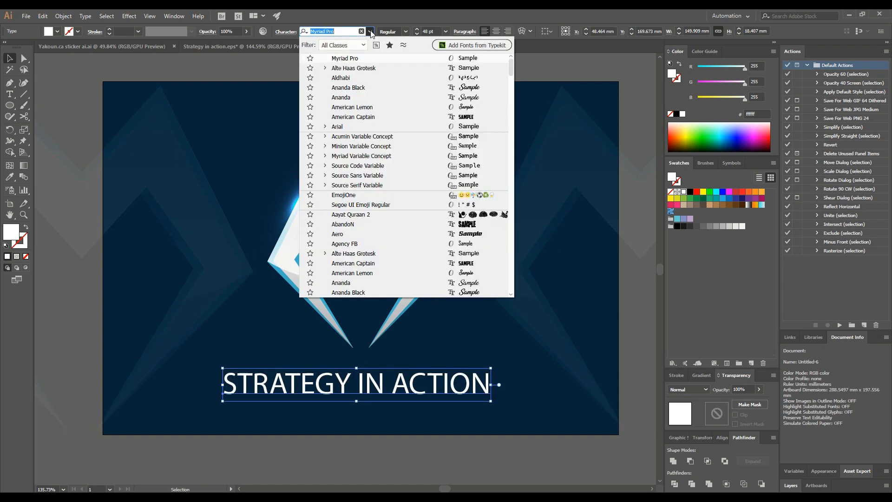
pyautogui.click(353, 68)
# Step: Set the words STRATEGY and ACTION to Bold, leaving IN in the regular style
pyautogui.press('t')
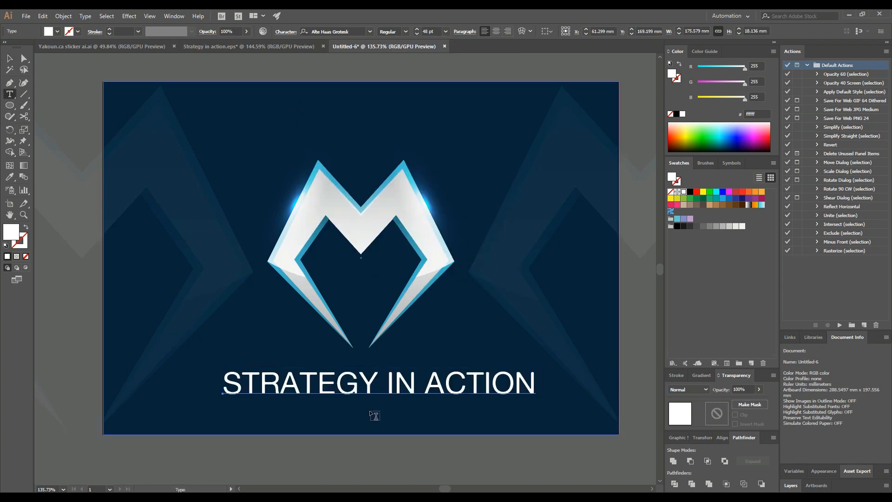
pyautogui.doubleClick(302, 382)
pyautogui.click(406, 31)
pyautogui.click(393, 53)
pyautogui.moveTo(428, 384); pyautogui.dragTo(449, 383)
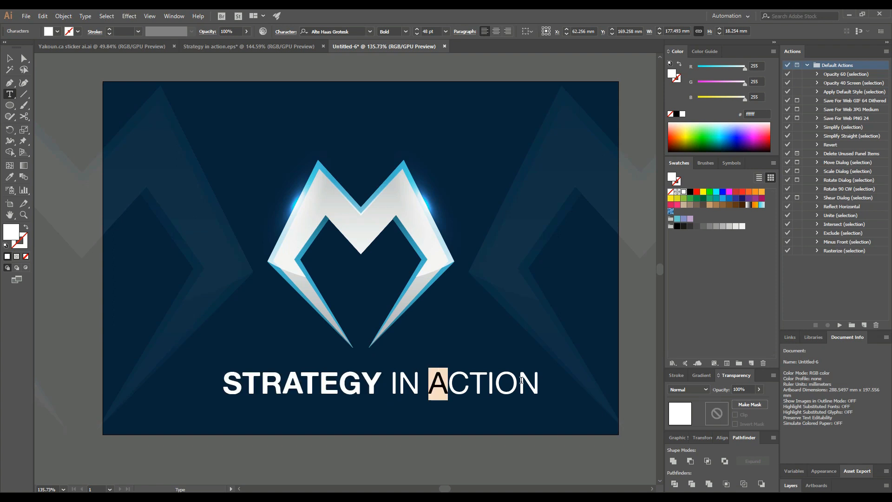
pyautogui.moveTo(521, 380); pyautogui.dragTo(541, 383)
pyautogui.click(406, 31)
pyautogui.click(393, 53)
# Step: Reduce the font size of the STRATEGY IN ACTION text and reposition it beneath the M emblem
pyautogui.click(10, 59)
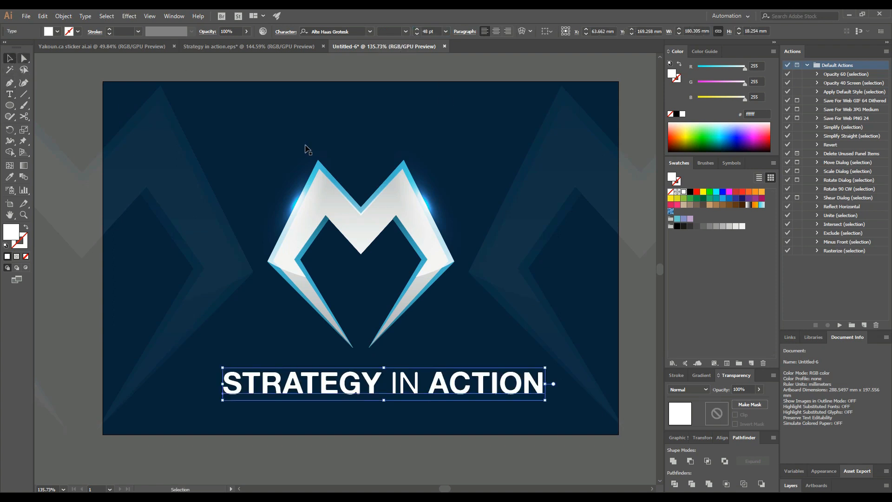
pyautogui.scroll(-15, 433, 33)
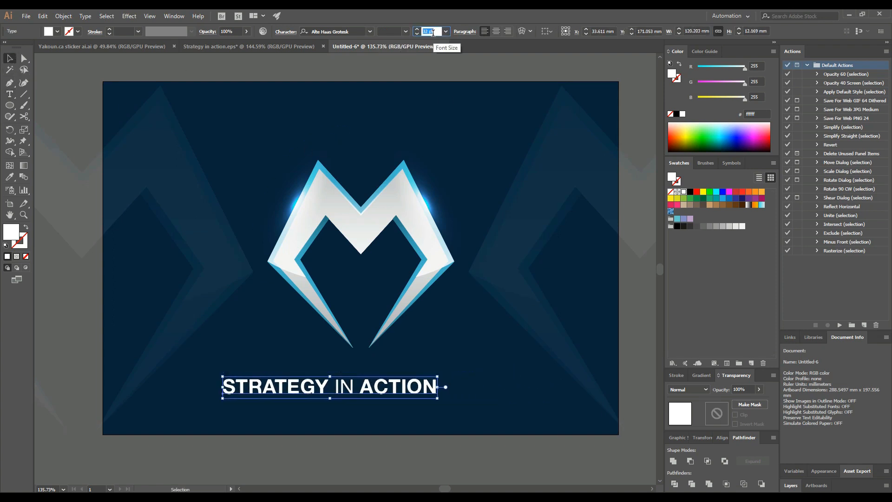
pyautogui.click(433, 449)
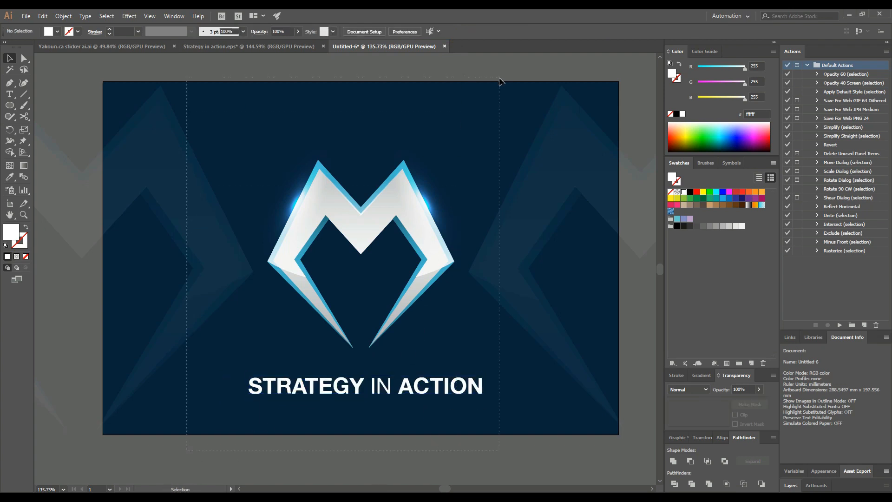
# Step: Horizontally centre the text, emblem and background with each other and nudge all the artwork slightly left
pyautogui.hotkey('ctrl', 'a')
pyautogui.click(312, 31)
pyautogui.press('Left')
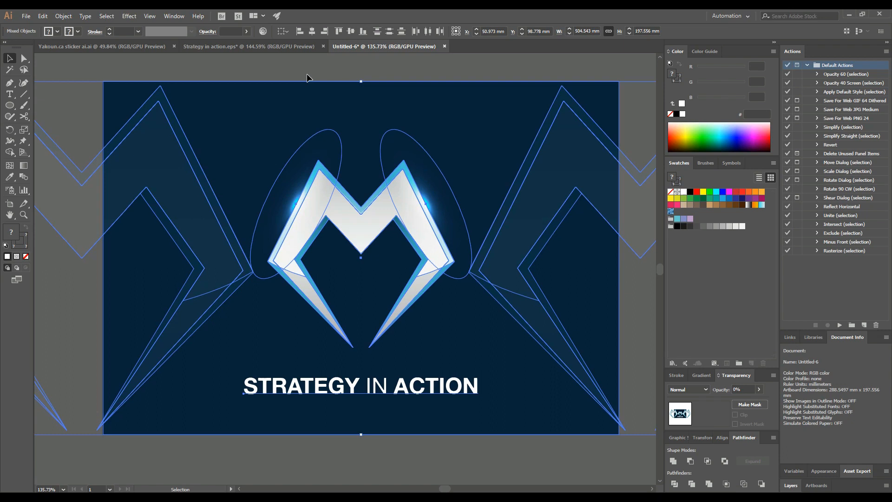
pyautogui.click(306, 78)
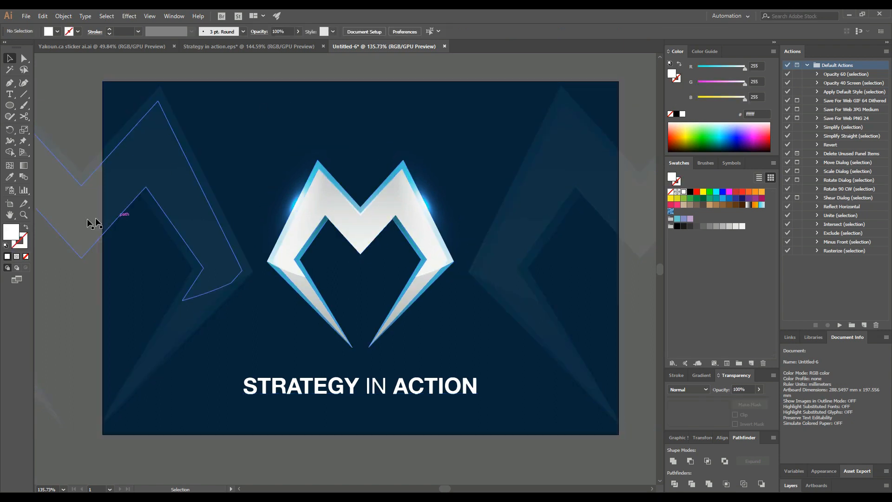
pyautogui.moveTo(363, 268); pyautogui.dragTo(410, 269)
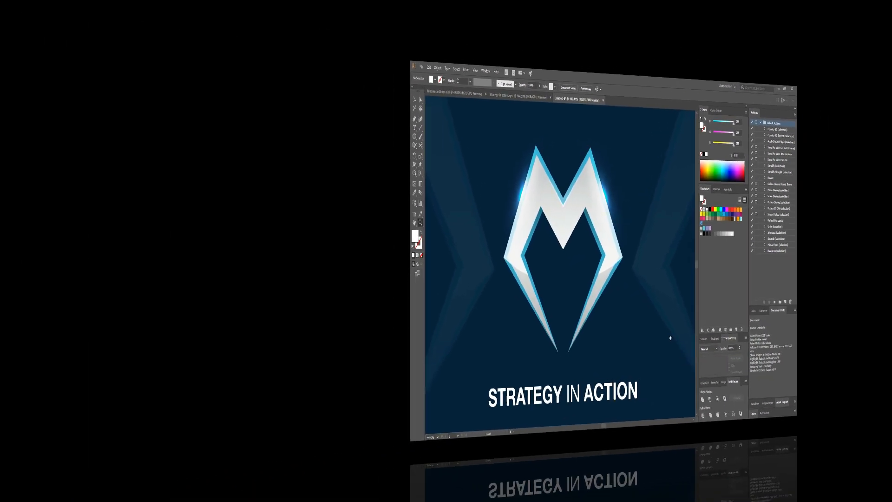